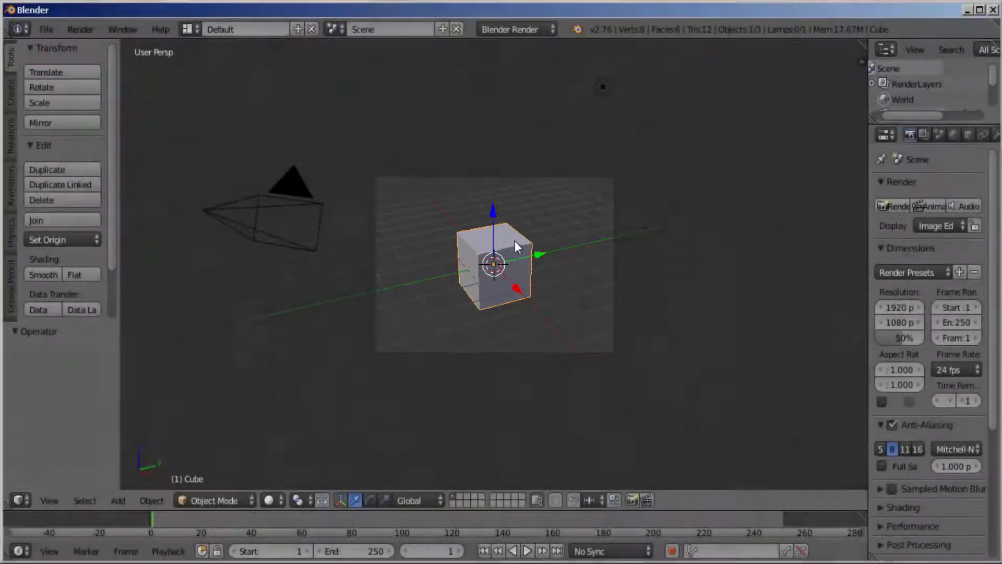
Step: Hide the 3D view's tool shelf and switch the default cube to Edit Mode
scroll(667, 277, up, 5)
scroll(666, 274, up, 2)
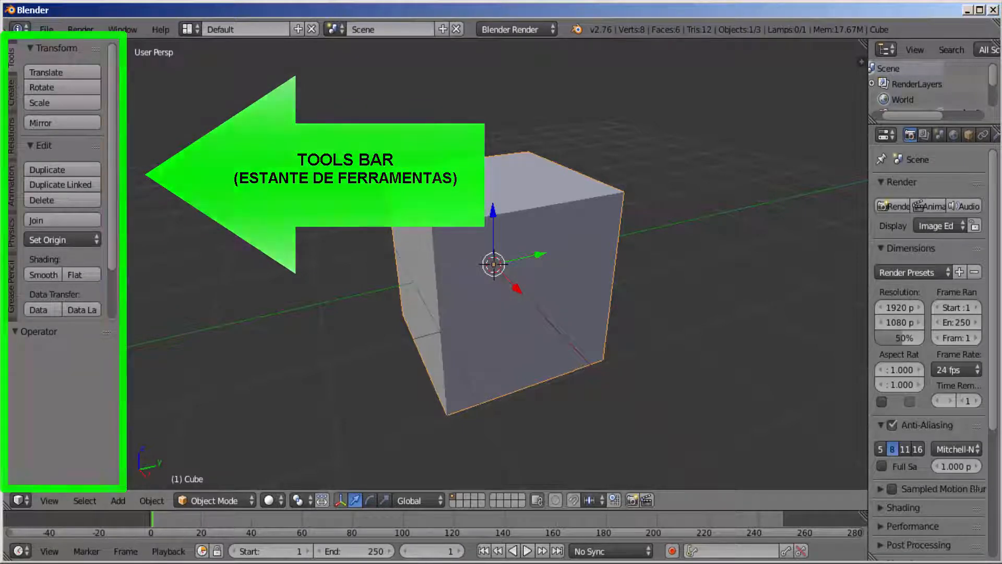
key(t)
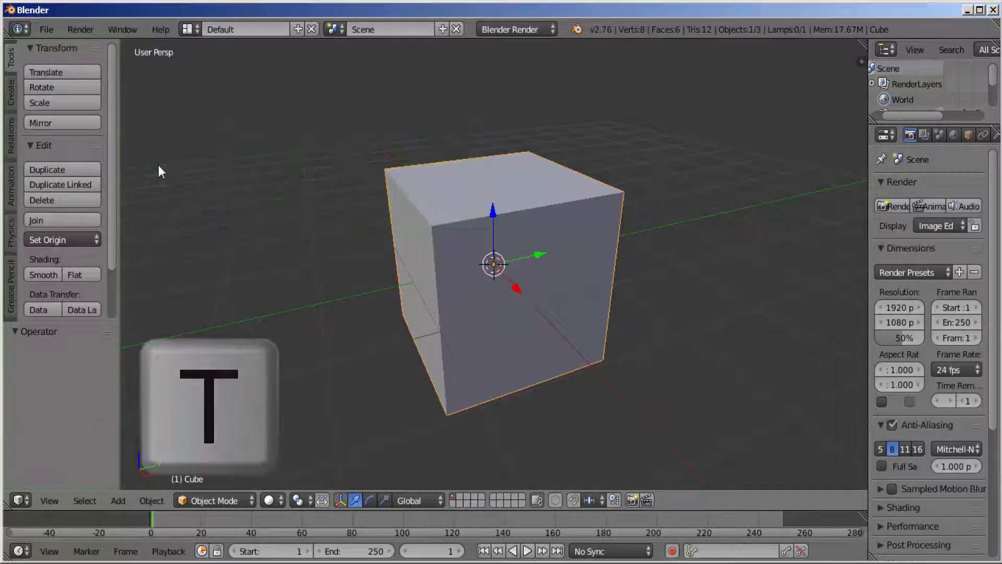
key(t)
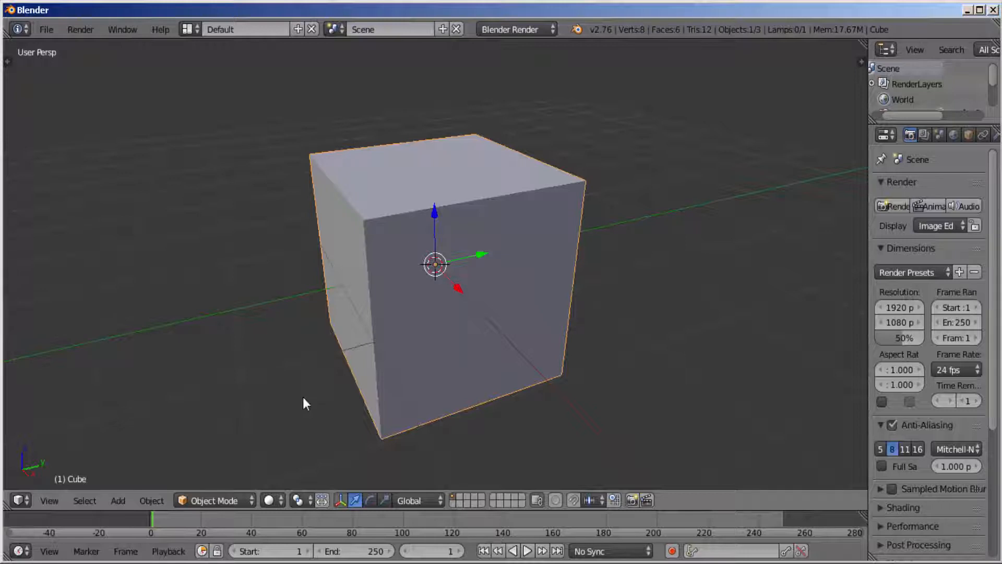
click(249, 500)
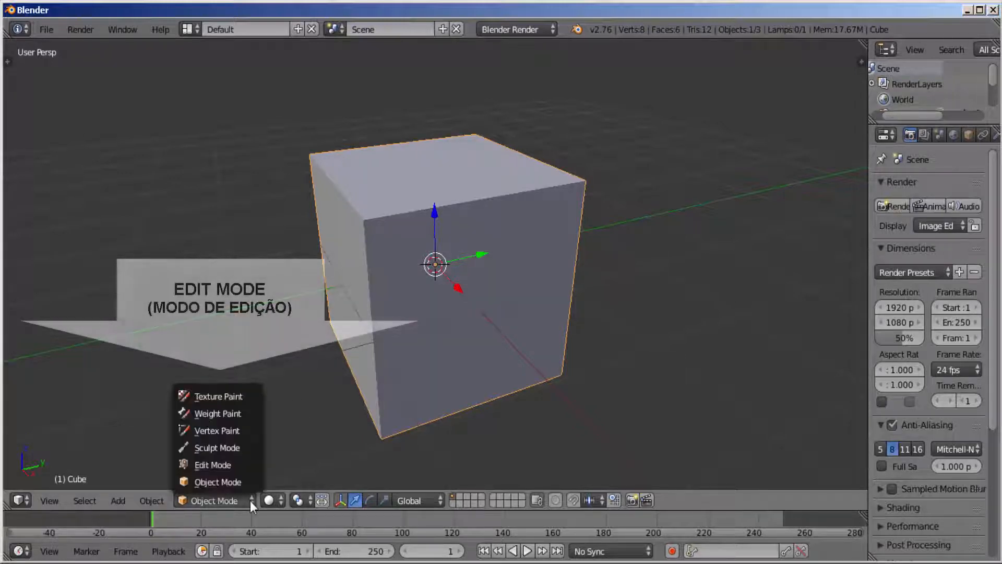
click(230, 465)
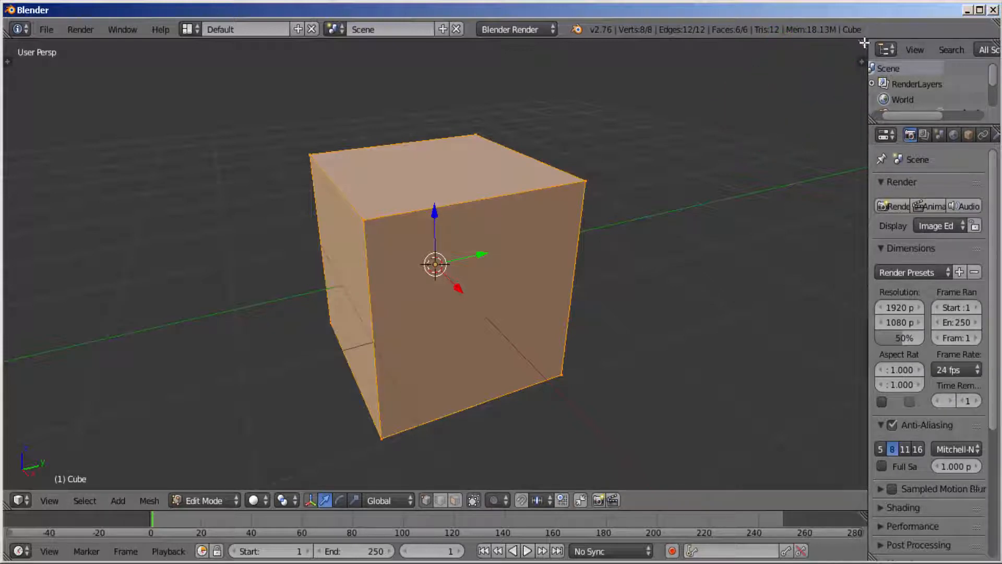
Step: Split the 3D view into two side-by-side areas and change the new one to the UV/Image Editor
drag(864, 42, 413, 83)
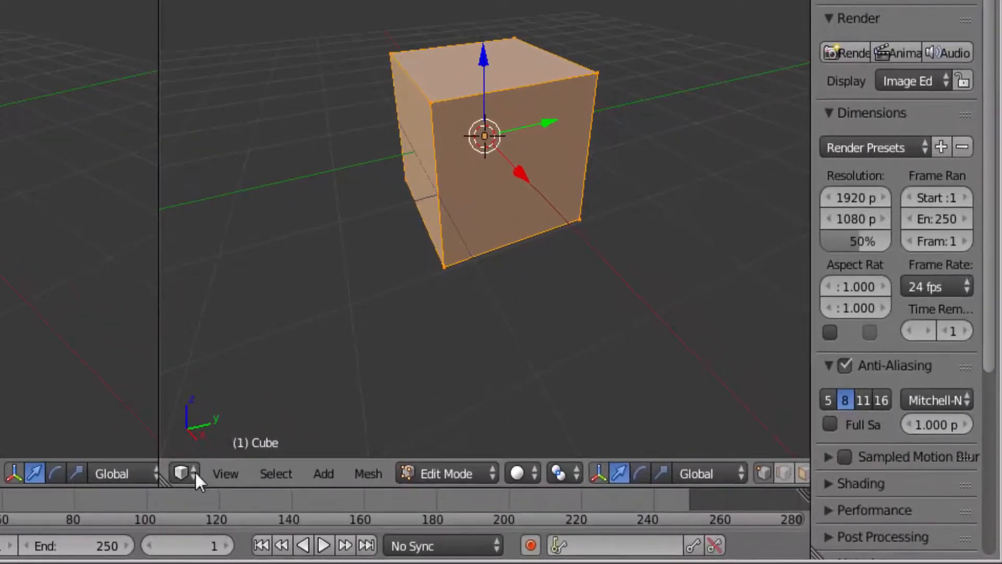
click(433, 500)
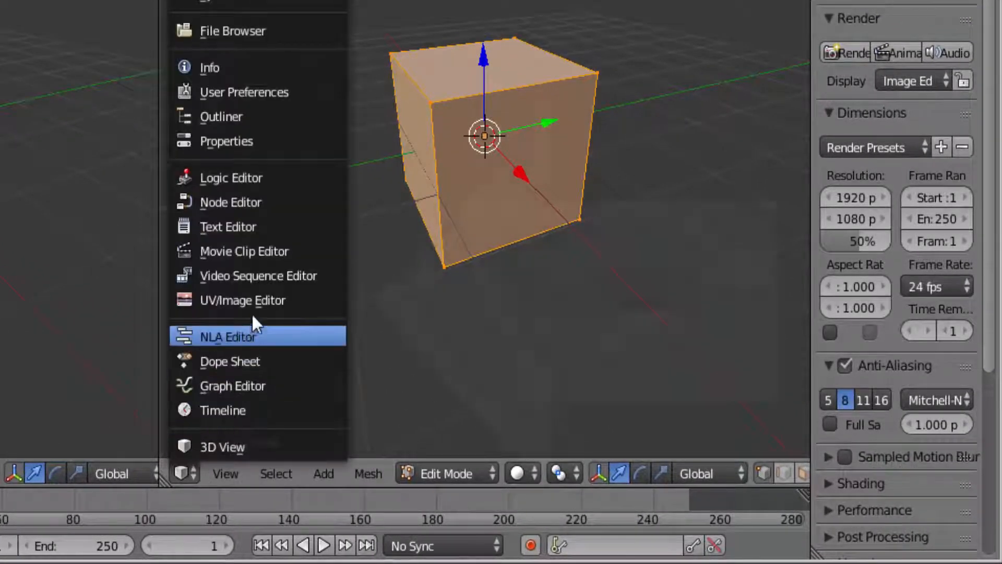
click(266, 298)
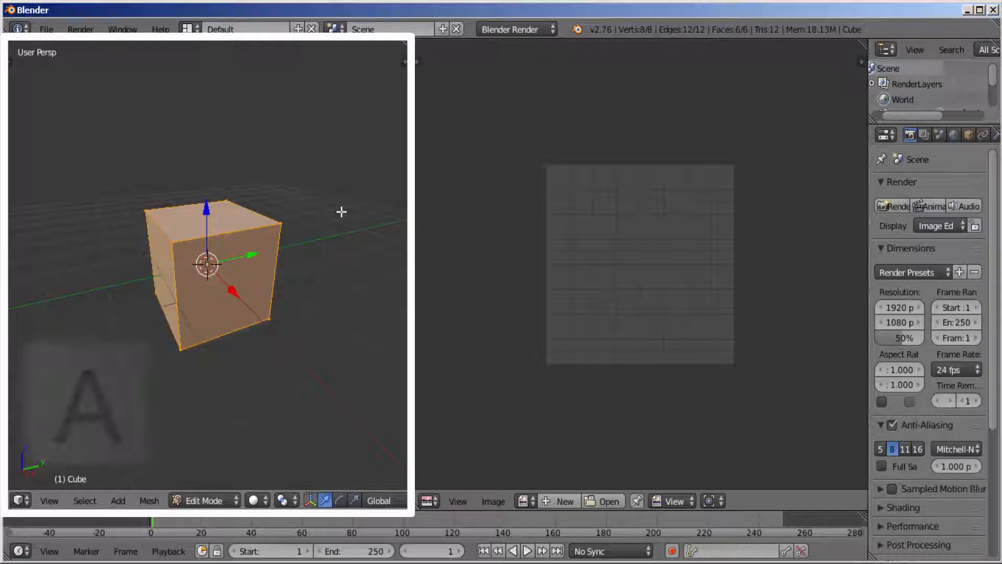
Step: Toggle the selection of the whole cube off and on, and set the mesh selection mode to faces
key(a)
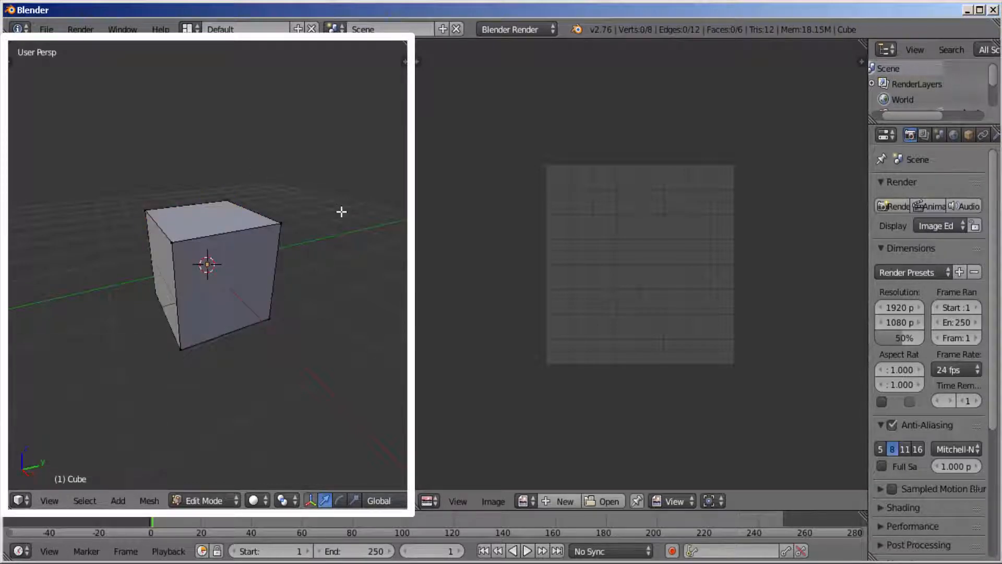
key(a)
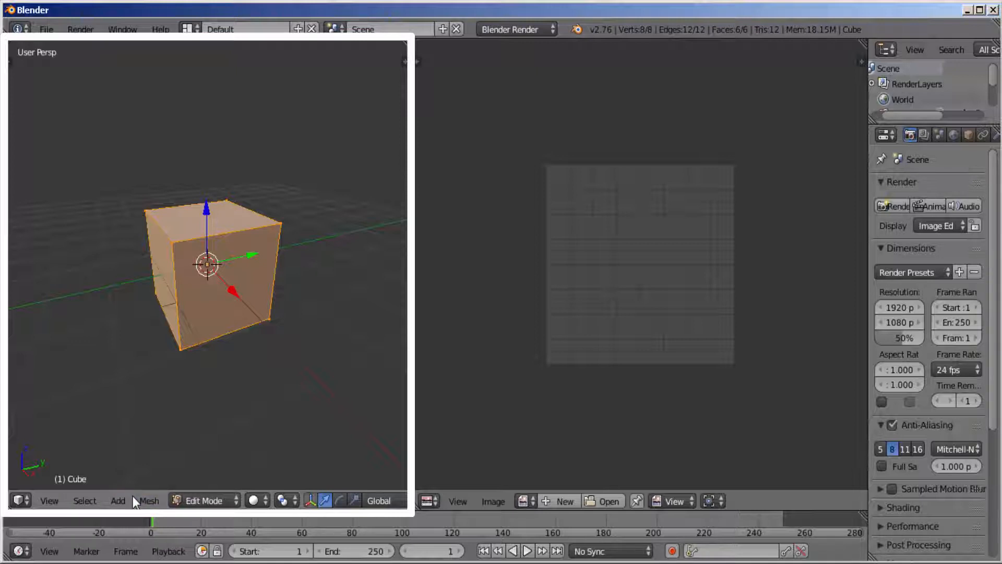
scroll(133, 496, down, 2)
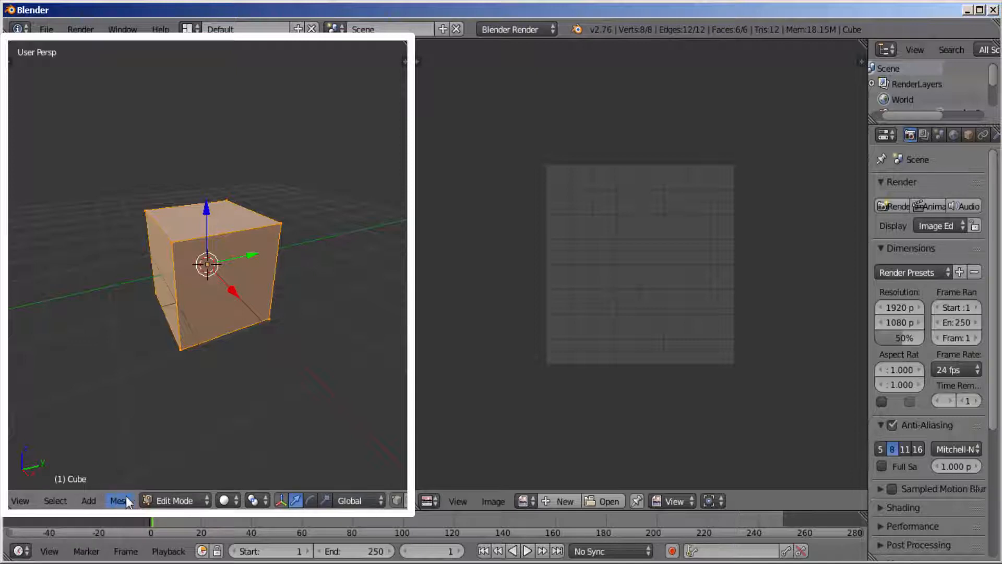
scroll(123, 498, down, 1)
scroll(121, 502, down, 4)
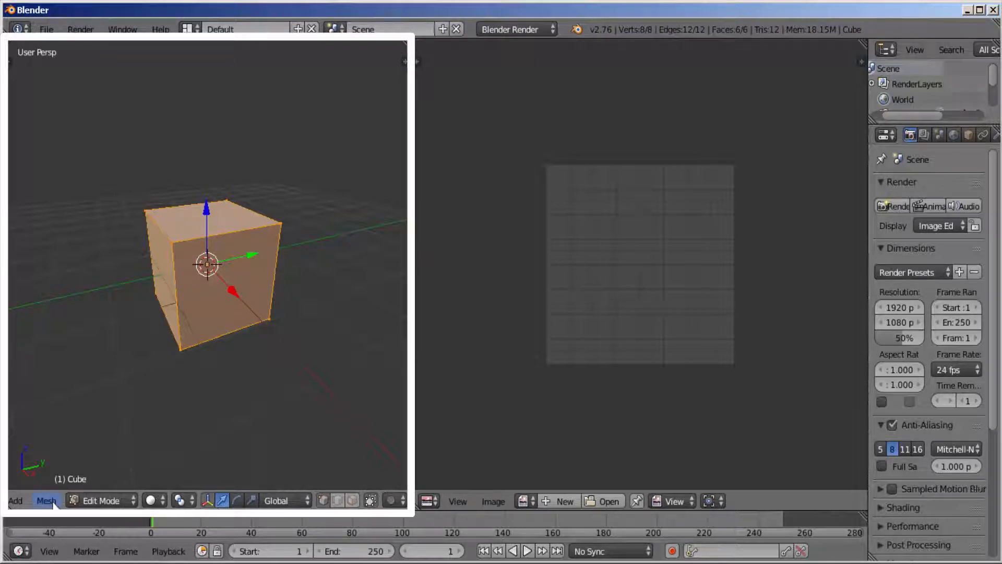
scroll(52, 502, down, 1)
scroll(52, 502, down, 1)
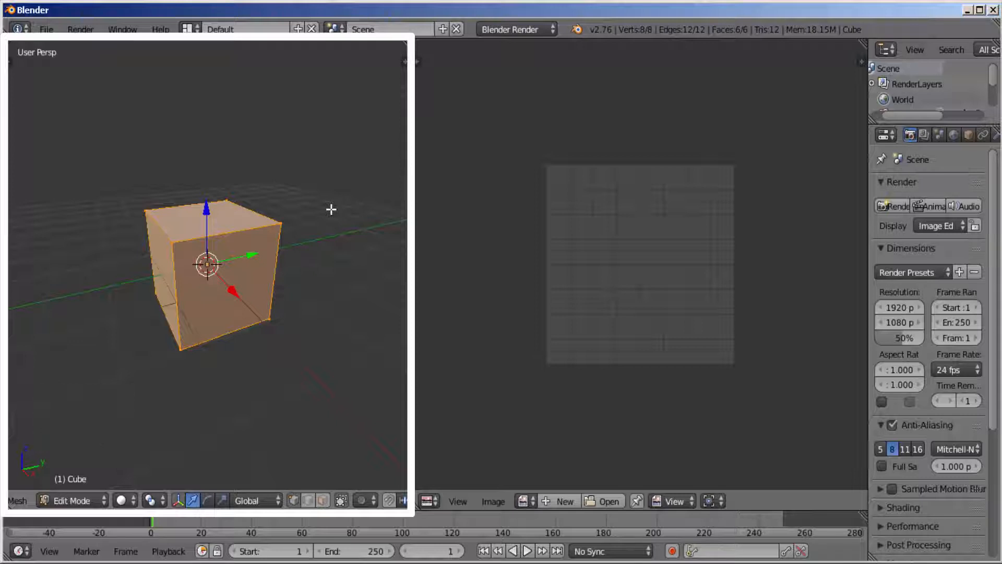
click(323, 501)
Step: Clear the selection and select the cube's side, top and front faces one after another
key(a)
right_click(163, 271)
right_click(208, 223)
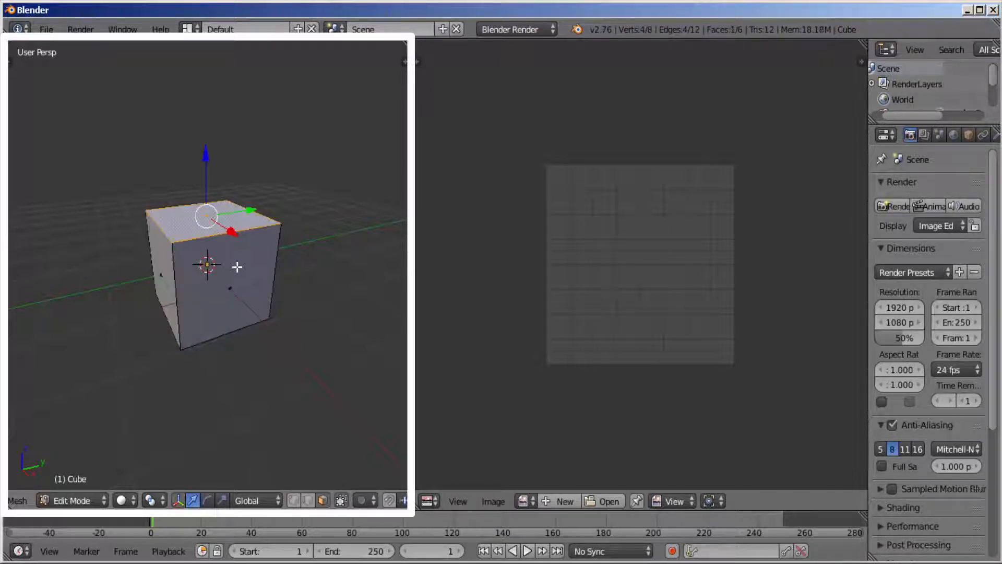
right_click(236, 269)
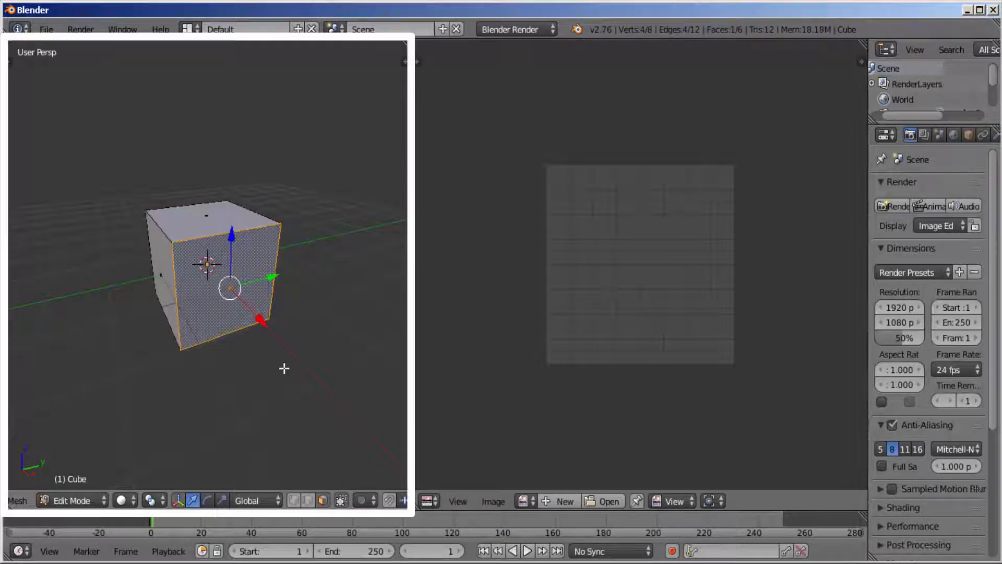
Step: Select all faces of the cube and apply the Unwrap UV mapping to them
key(a)
key(a)
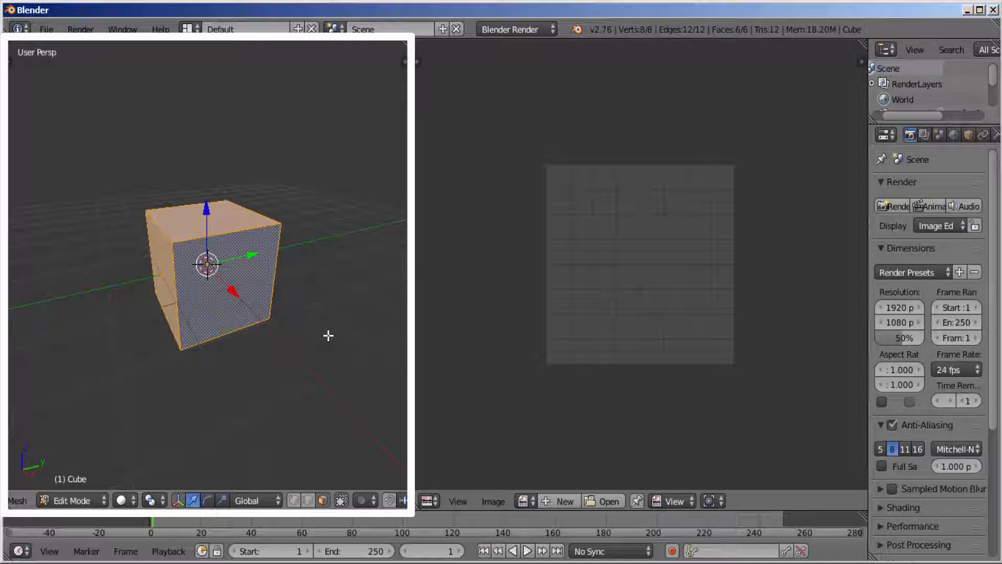
key(a)
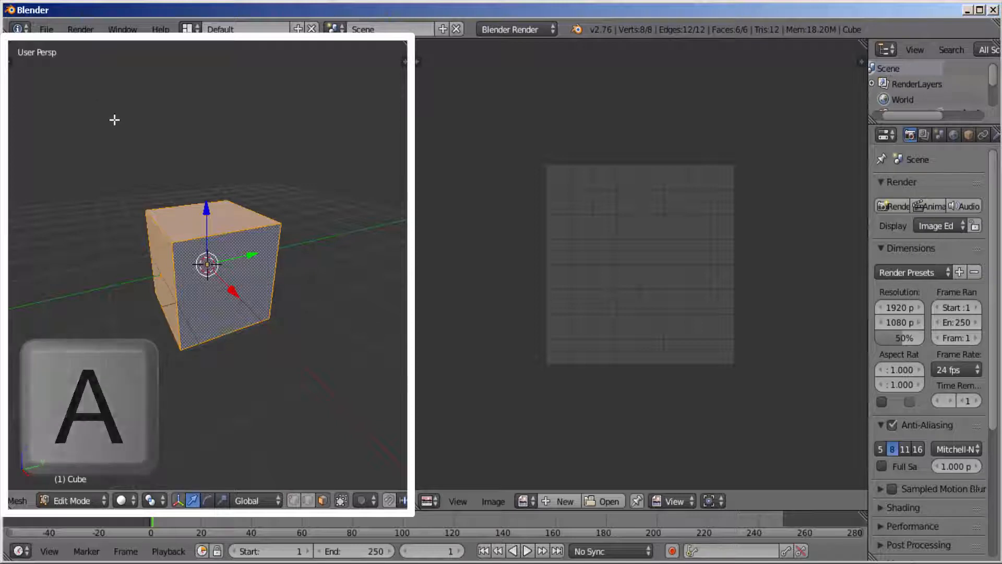
key(u)
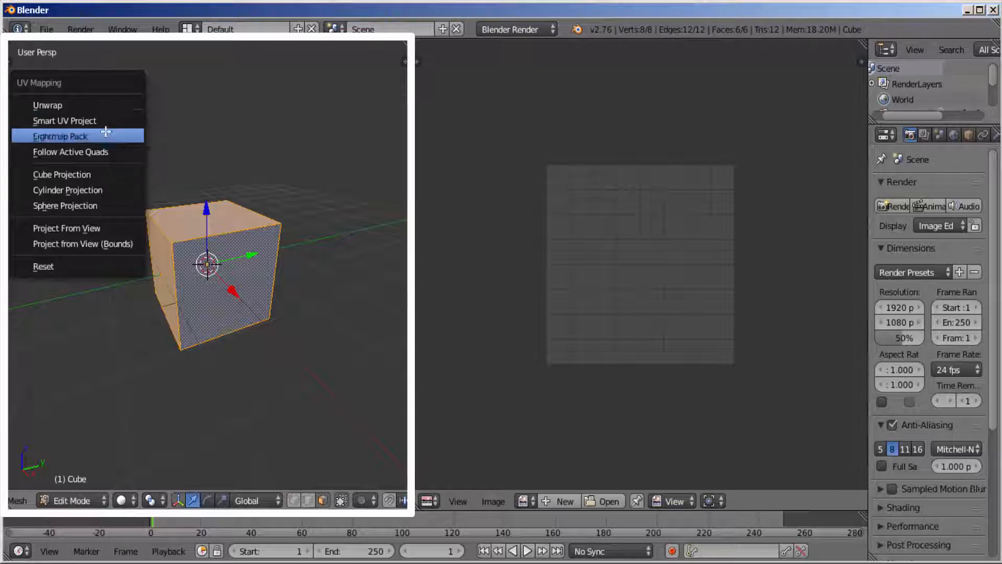
click(94, 107)
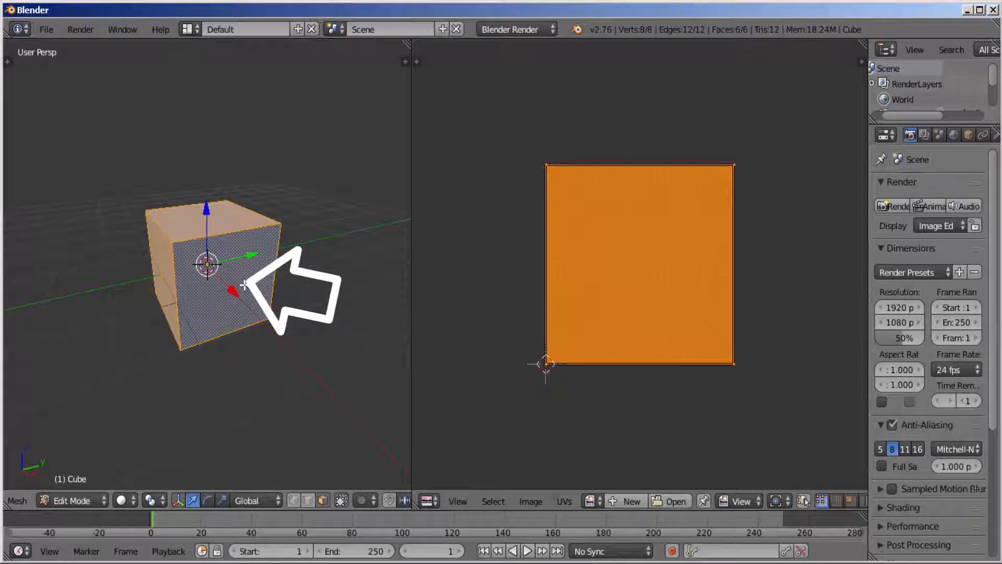
Step: Select the cube's front (+X) face and move its UV square below the image area, offset slightly to the left
right_click(250, 268)
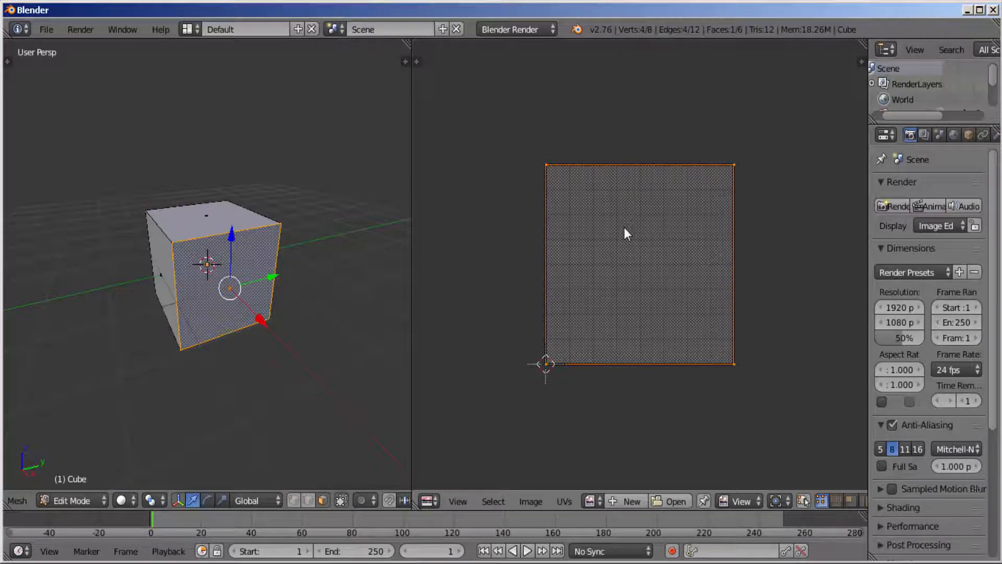
key(g)
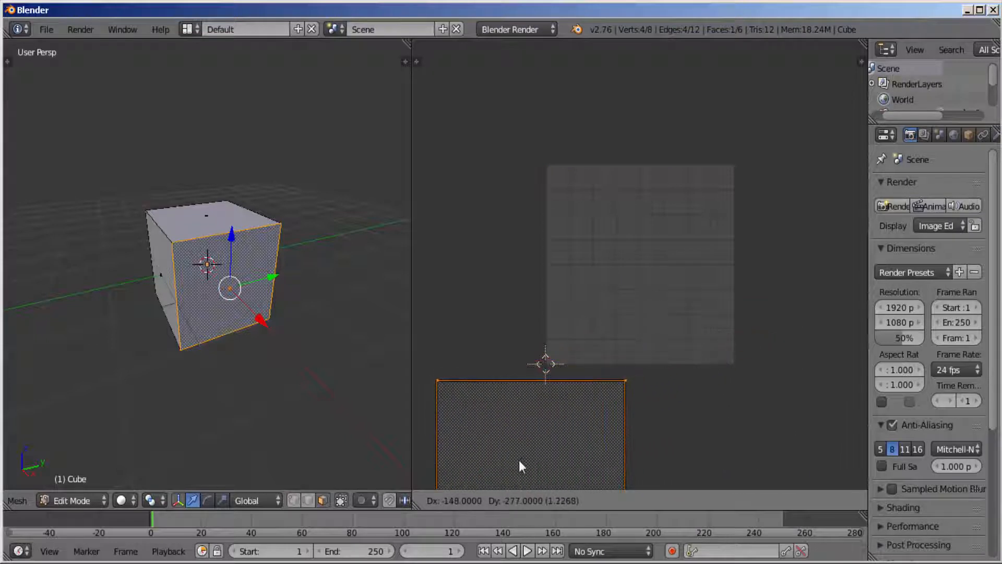
click(519, 461)
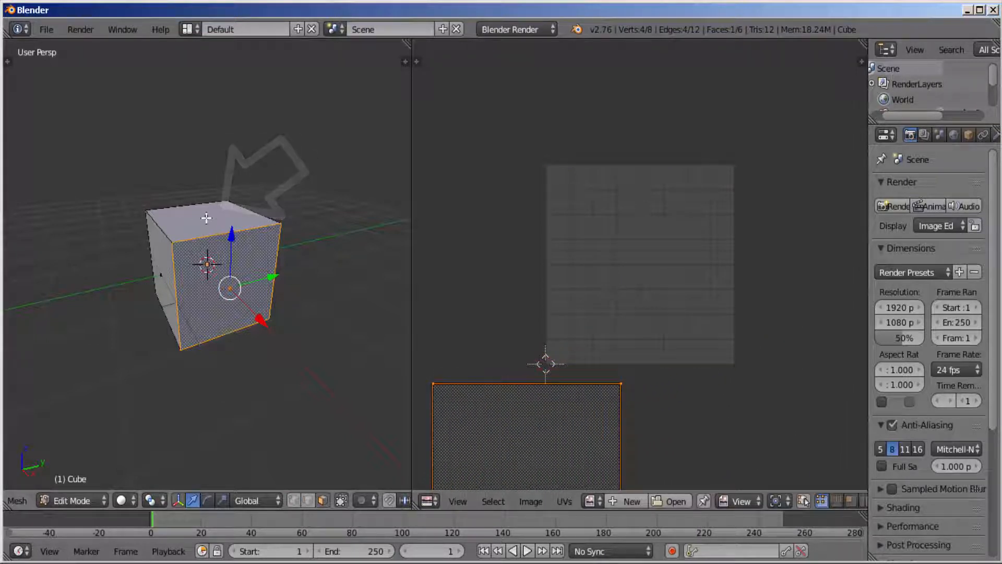
Step: Select the cube's top face and move its UV square diagonally down and right, outside the image area
right_click(204, 215)
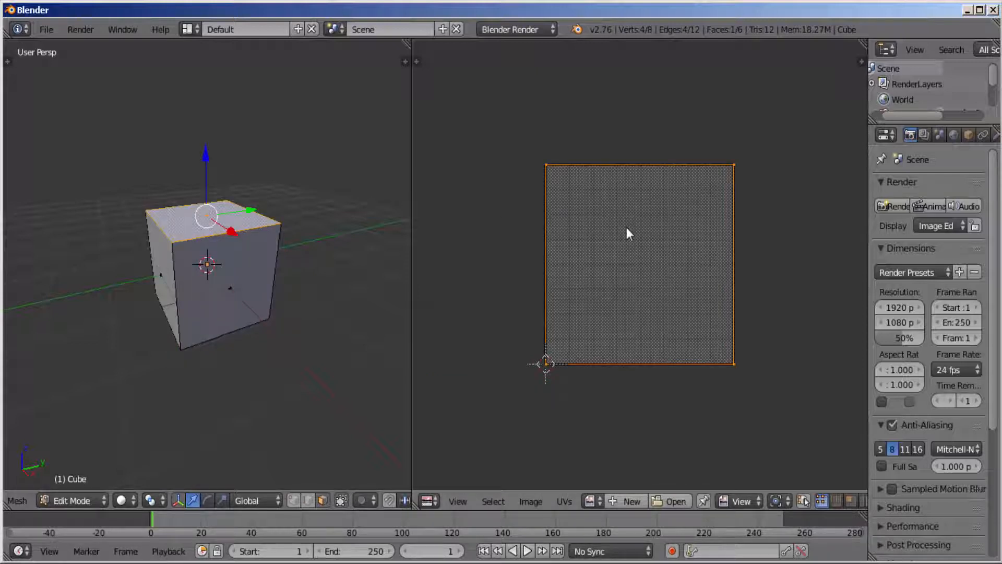
scroll(626, 228, down, 1)
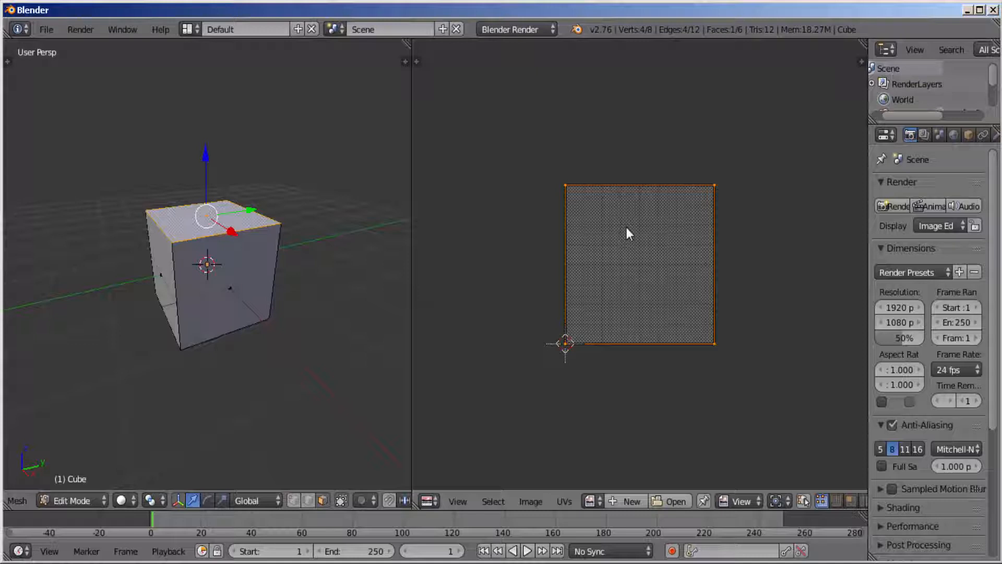
key(g)
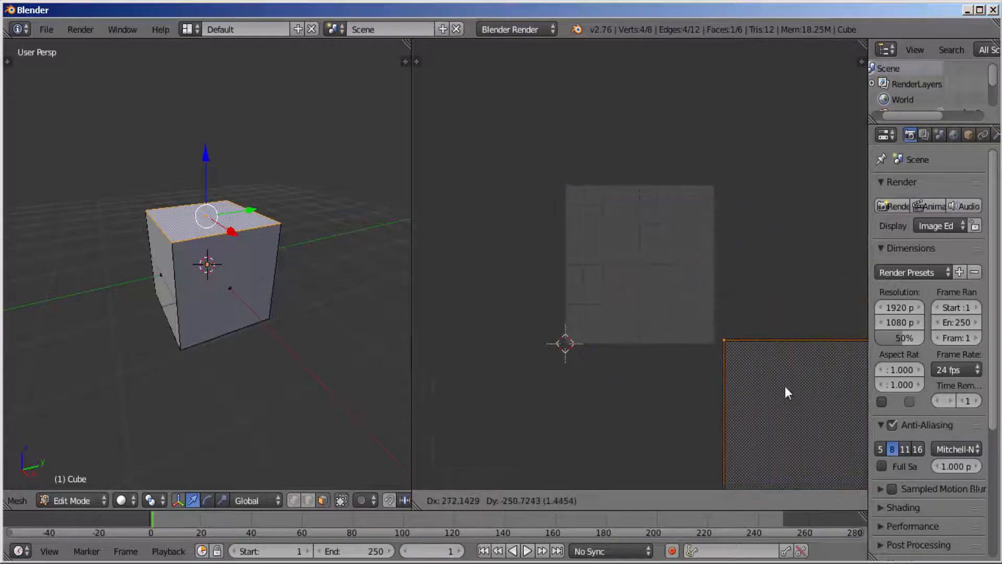
click(784, 401)
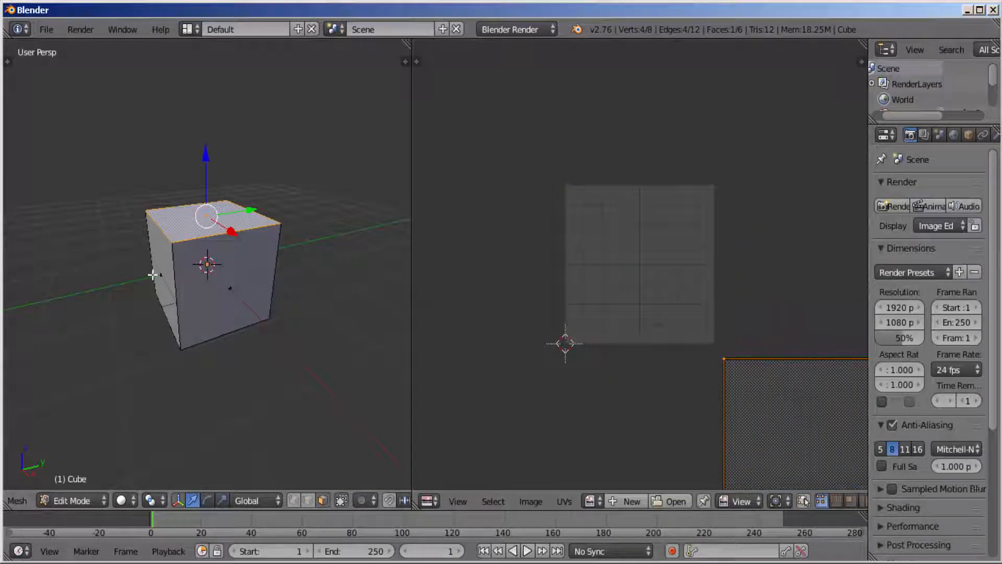
Step: Select the cube's -Y side face and move its UV square to the right of the image area
right_click(163, 260)
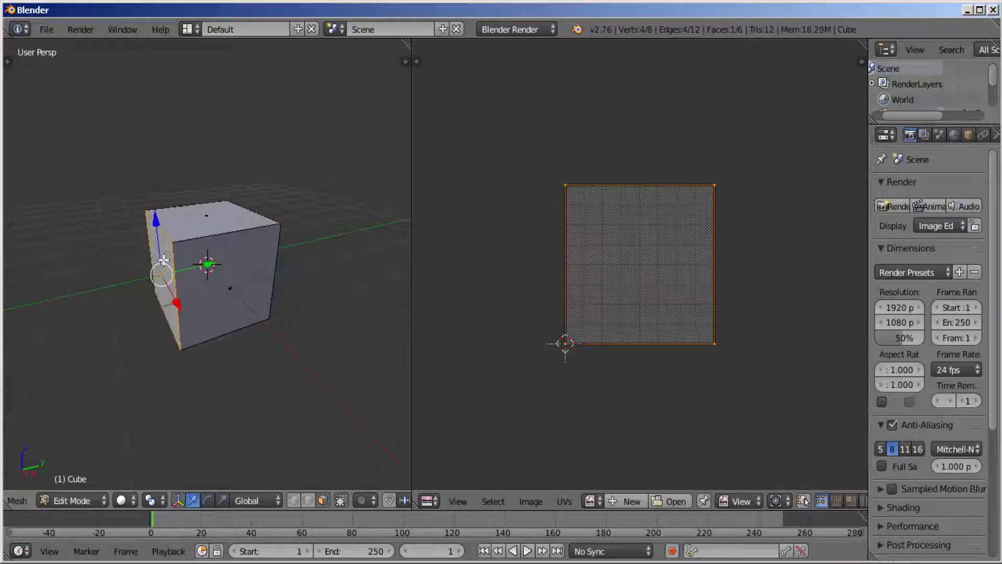
key(g)
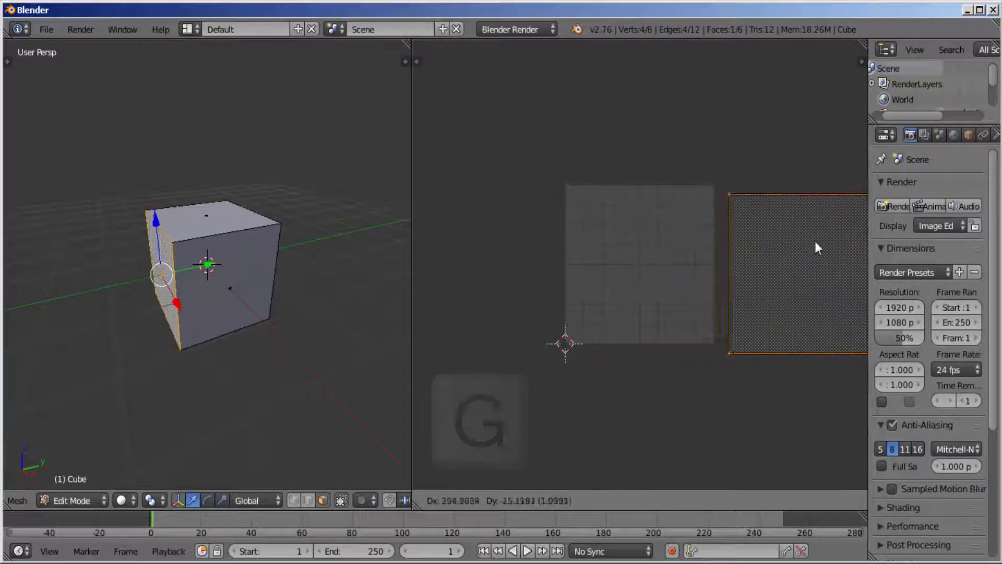
click(828, 240)
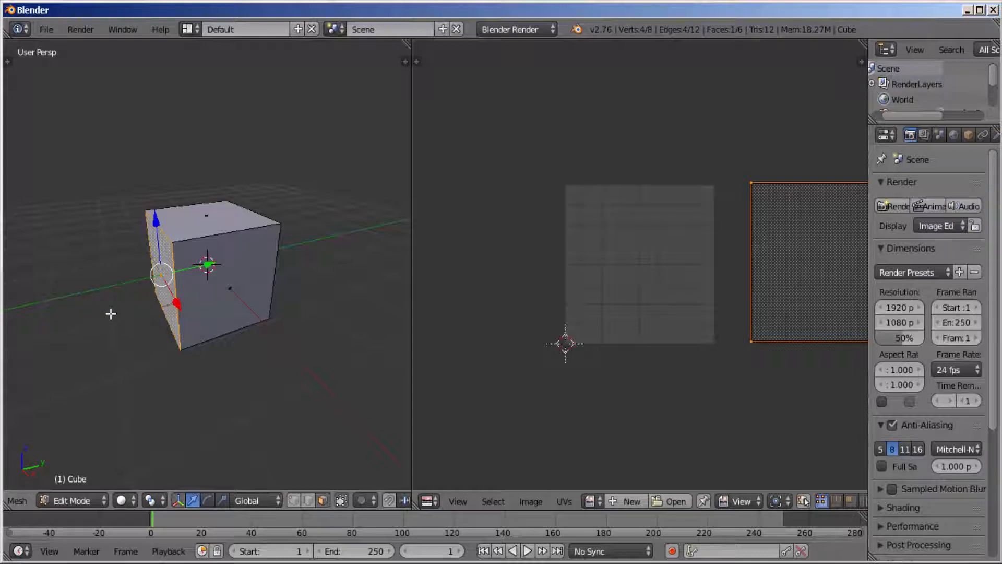
Step: Select the cube's rear (-X) face and move its UV square to the left of the image area
middle_drag(109, 311, 346, 273)
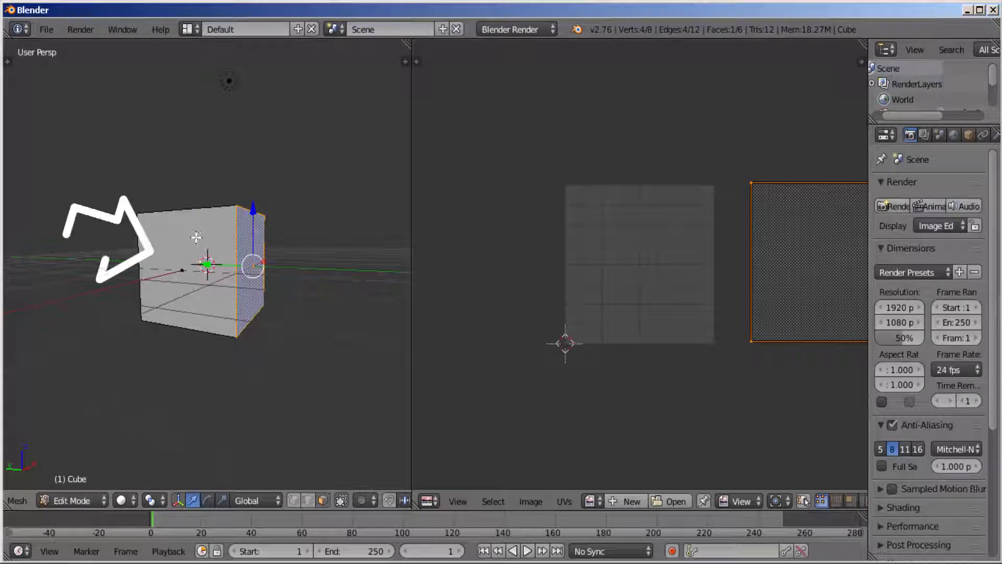
right_click(197, 237)
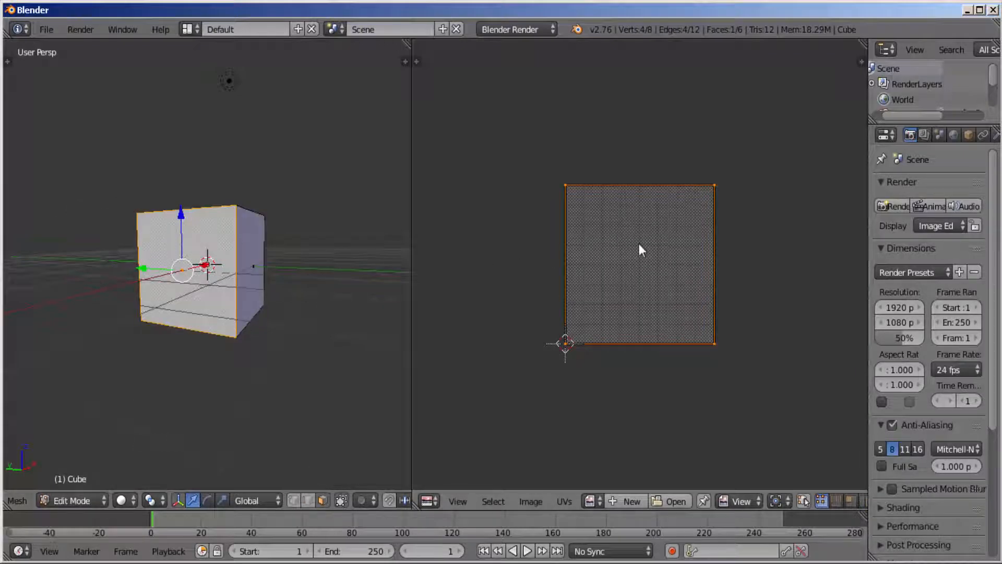
key(g)
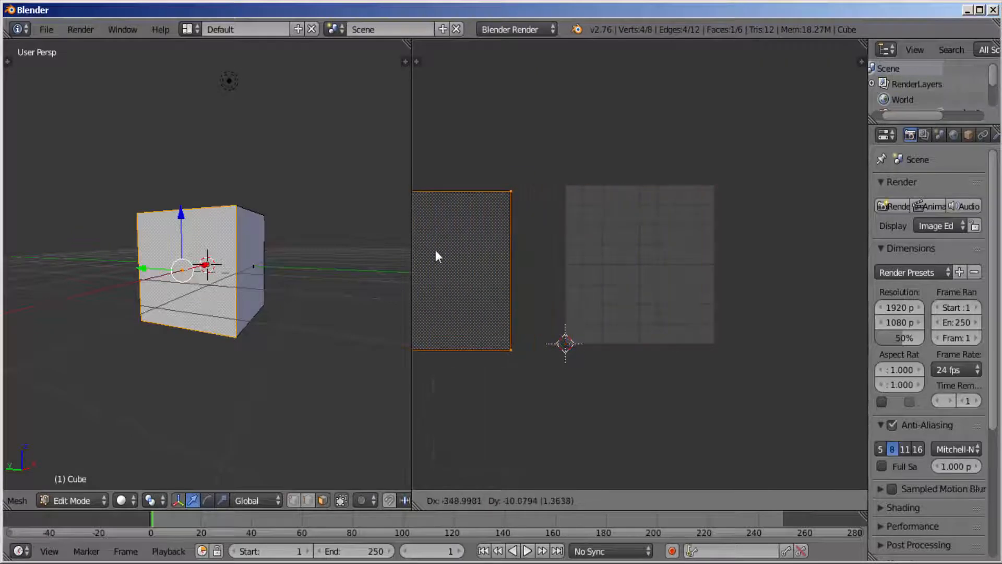
click(435, 251)
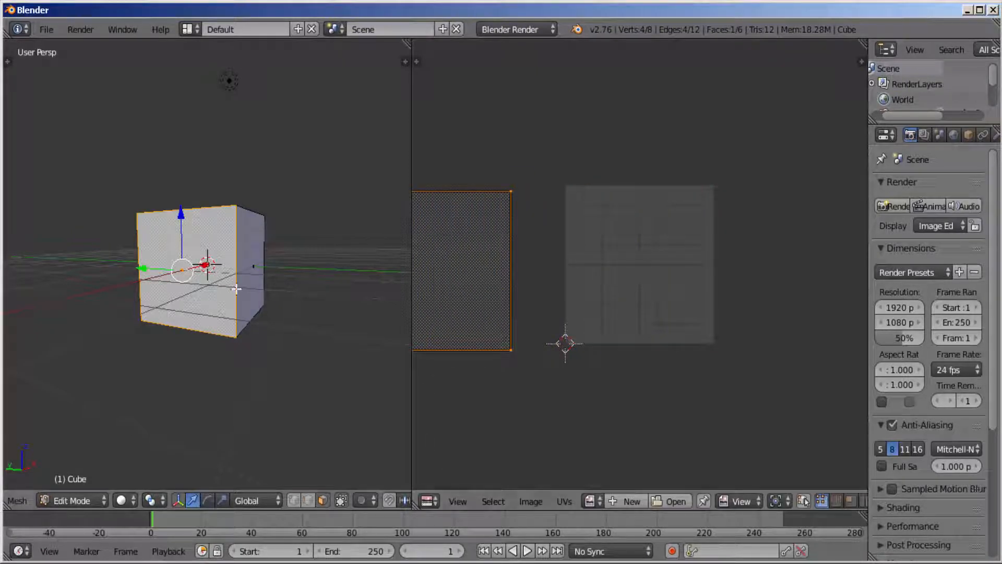
Step: Select the cube's bottom face and move its UV square diagonally up and left, outside the image area
mouse_move(236, 289)
middle_down()
mouse_move(261, 162)
mouse_move(227, 278)
middle_up()
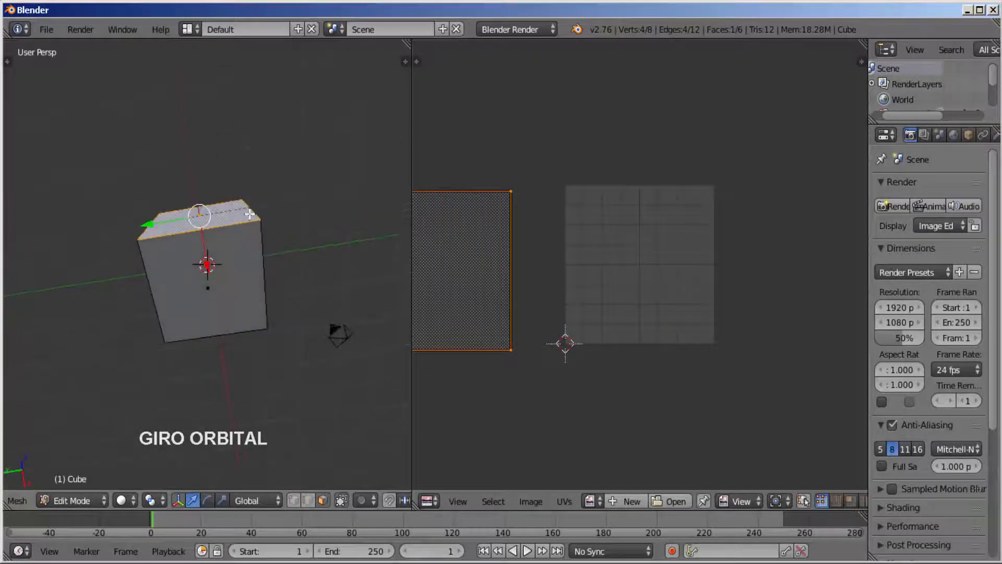
right_click(226, 279)
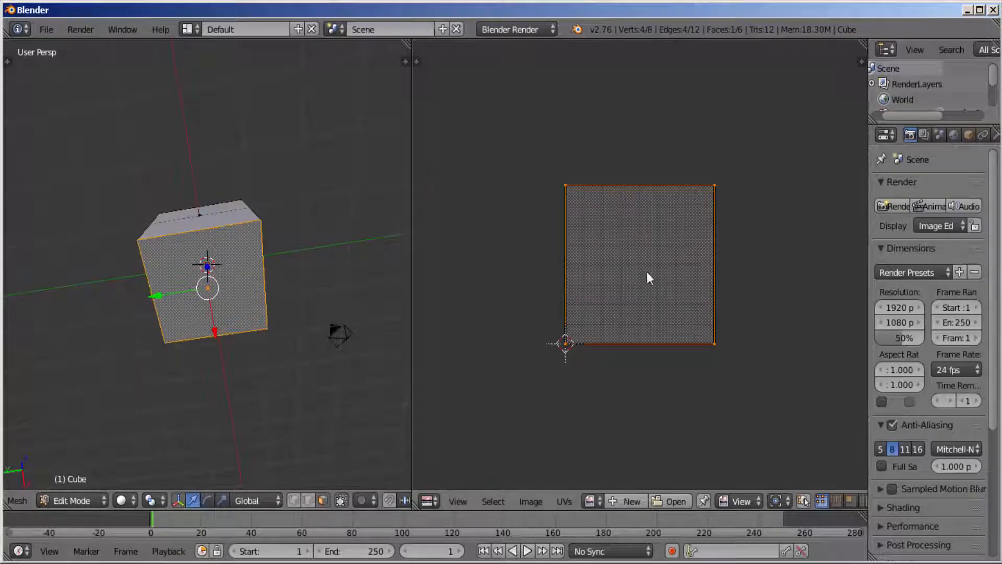
key(g)
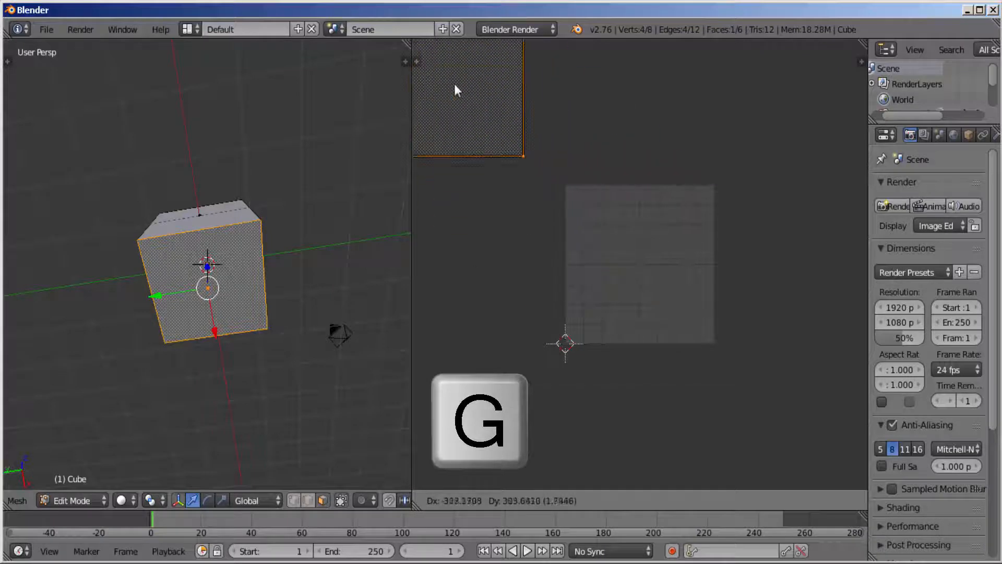
click(434, 62)
Step: Select the cube's top face again to check where its UV square lies
middle_drag(172, 278, 214, 280)
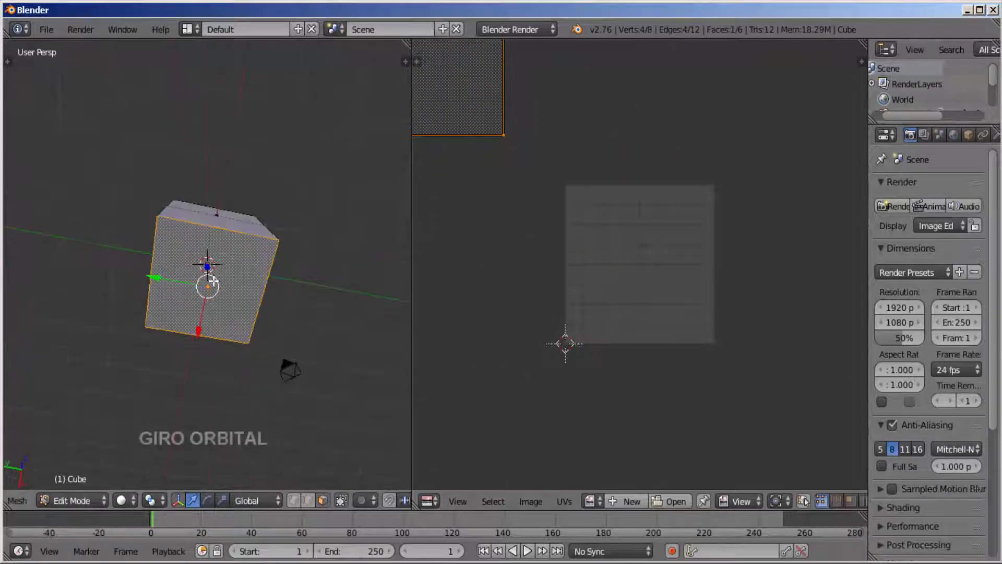
middle_drag(255, 204, 238, 307)
middle_drag(246, 201, 250, 312)
right_click(220, 221)
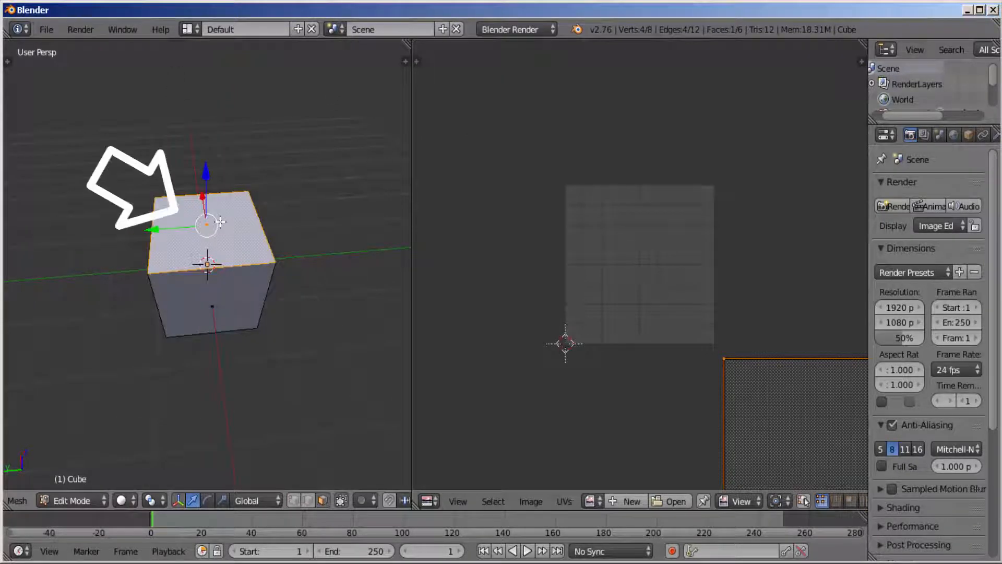
key(g)
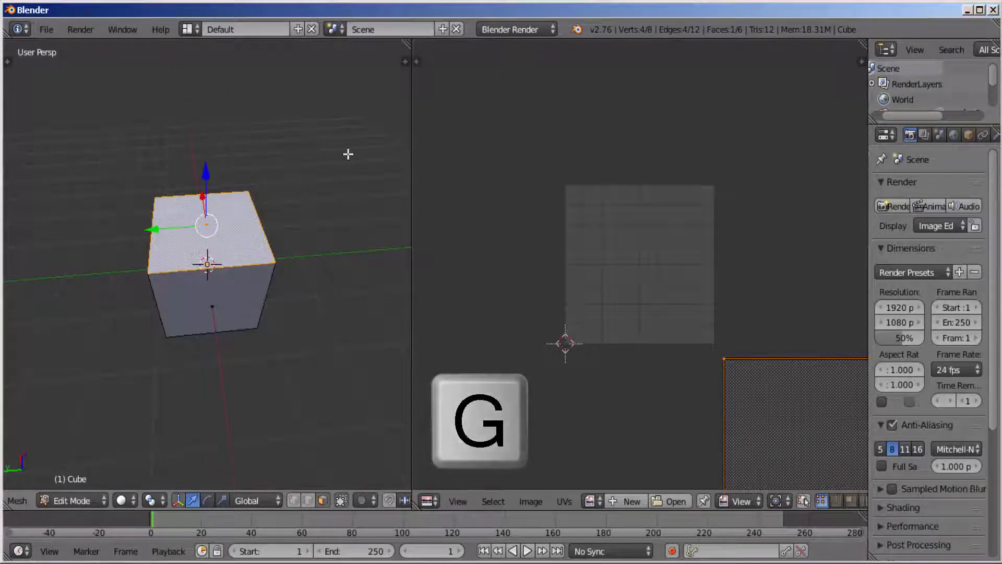
right_click(346, 155)
scroll(675, 376, down, 1)
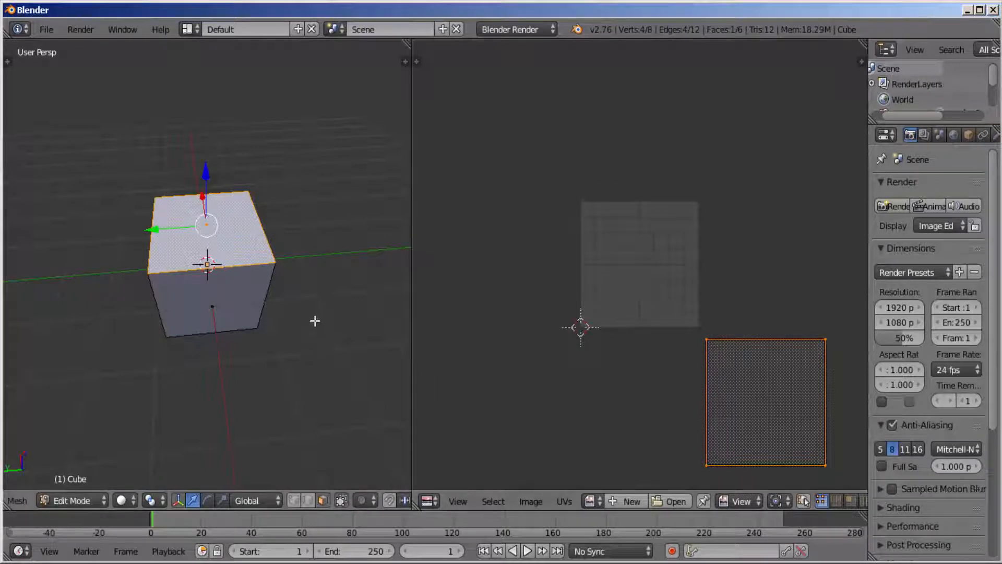
Step: Select all faces of the cube and unwrap them with Smart UV Project, keeping the default settings
key(a)
key(a)
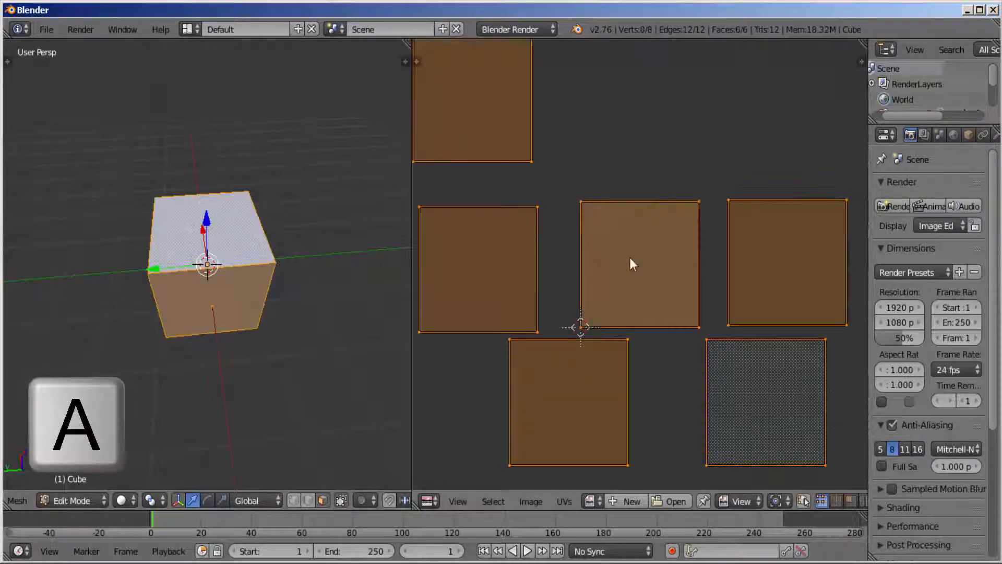
scroll(618, 247, down, 3)
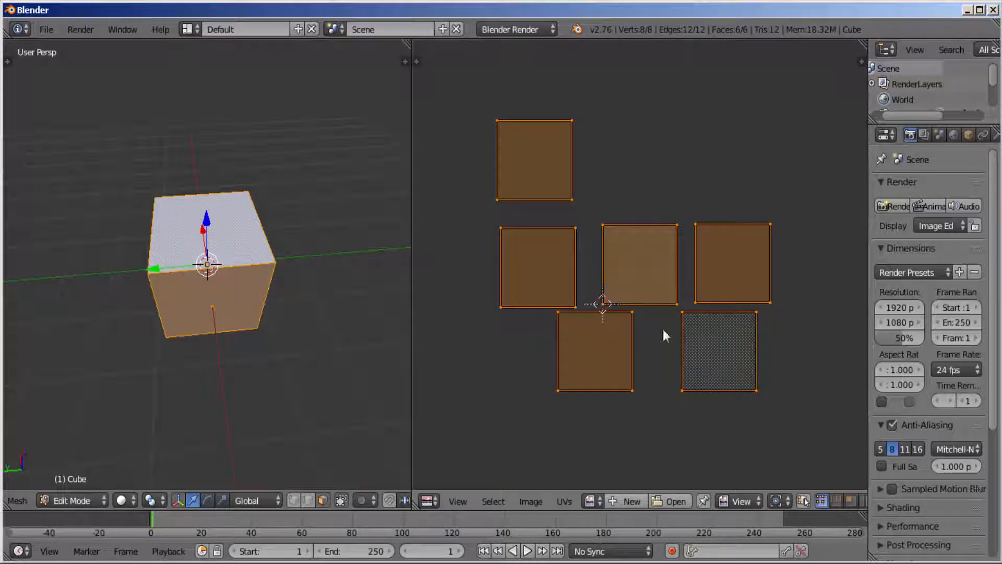
scroll(586, 180, up, 2)
scroll(582, 182, down, 1)
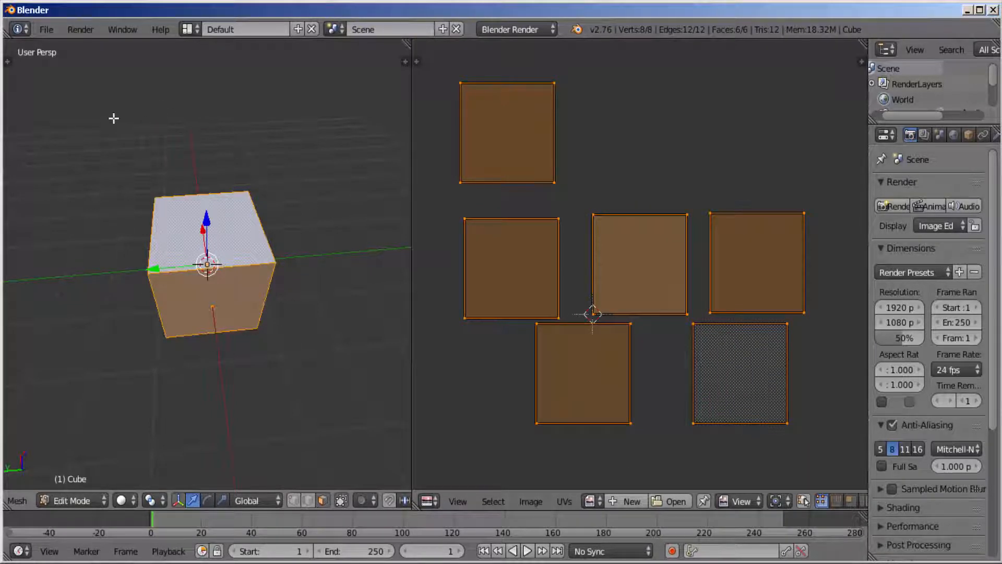
key(u)
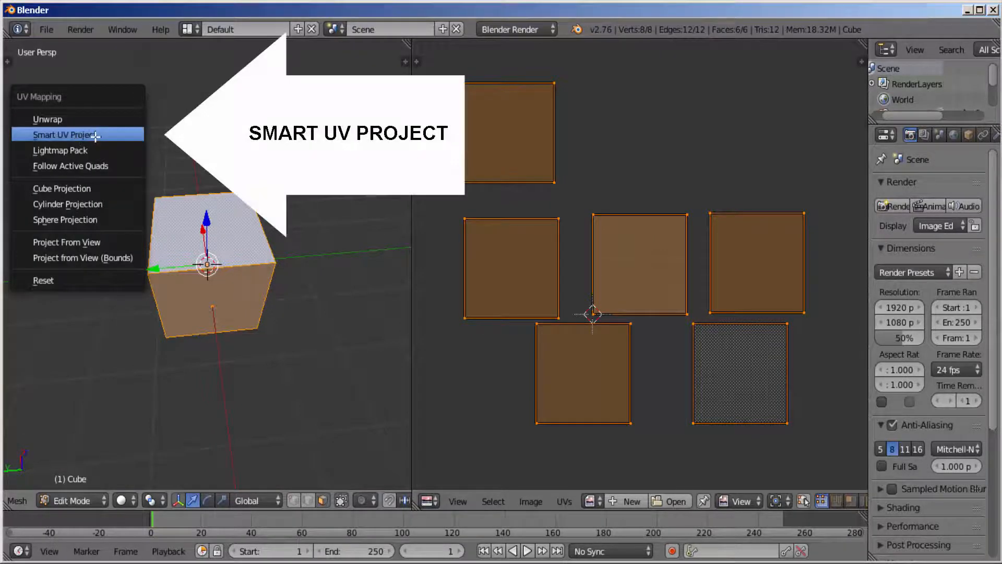
click(95, 136)
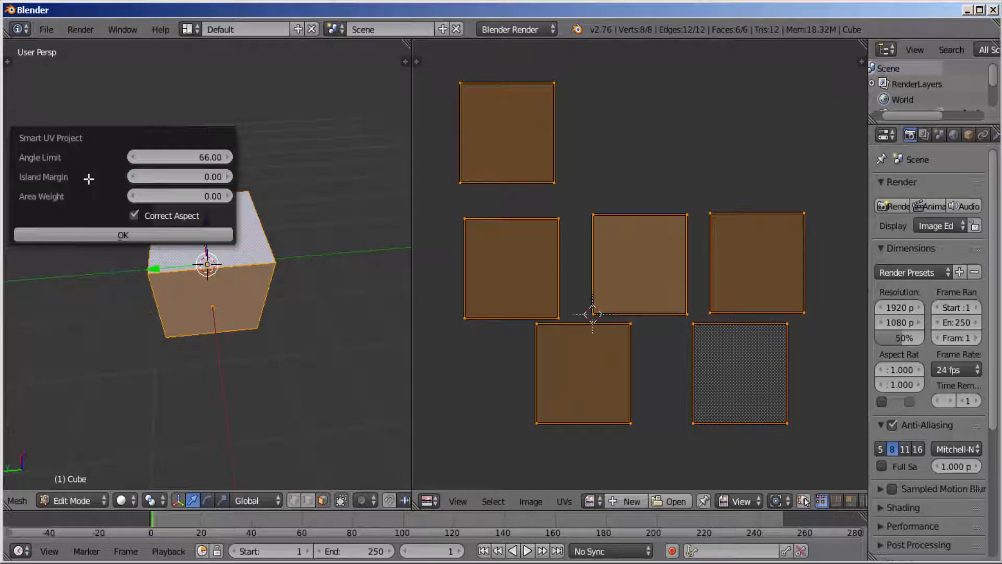
click(127, 235)
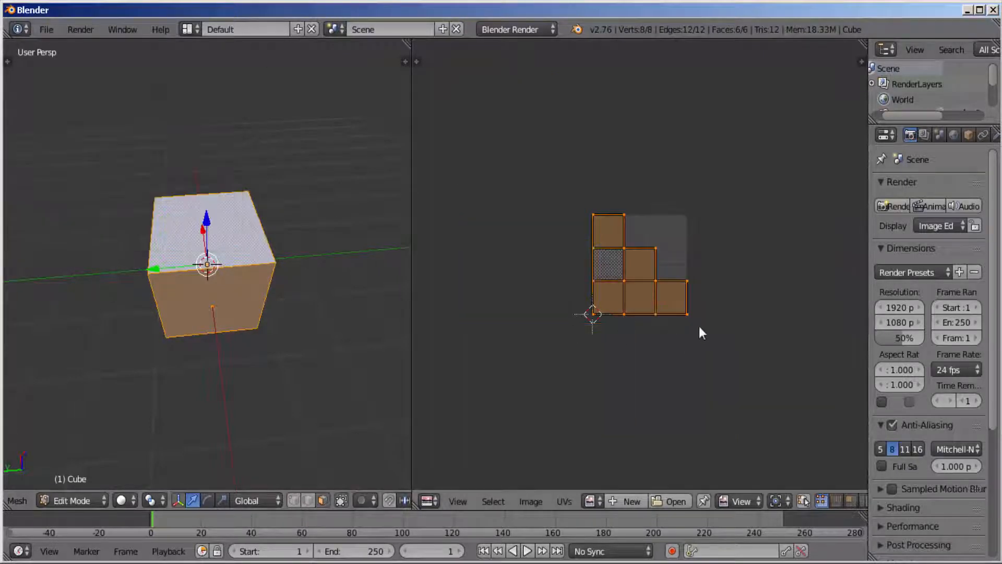
Step: Select the cube's rear (-X) and top faces in turn to compare their places in the UV layout
scroll(696, 328, up, 3)
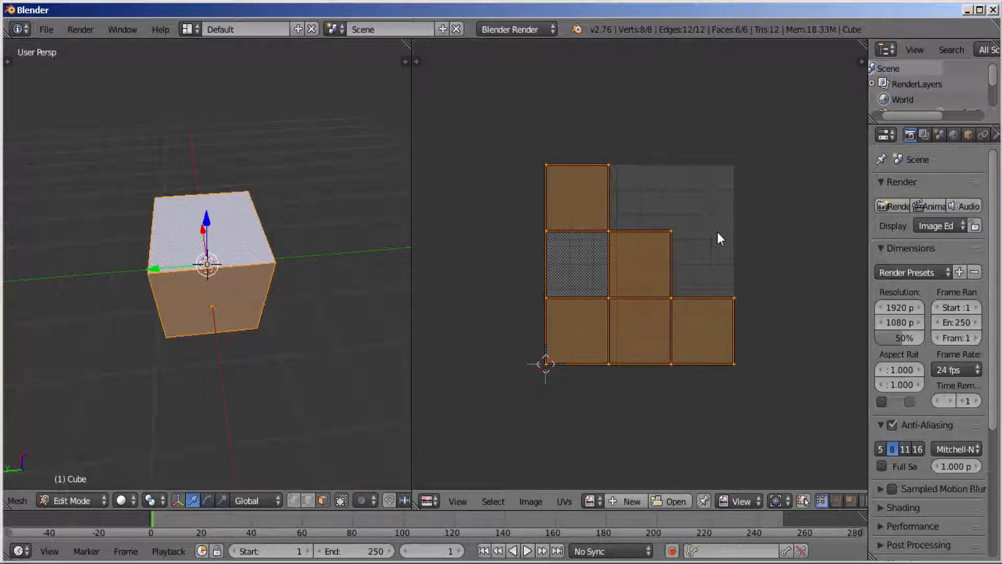
right_click(227, 293)
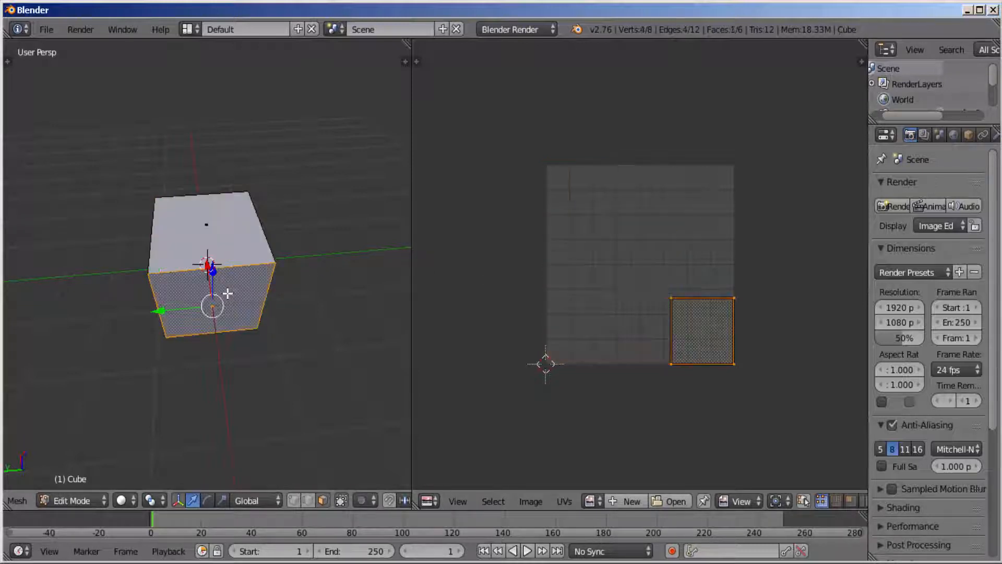
right_click(232, 246)
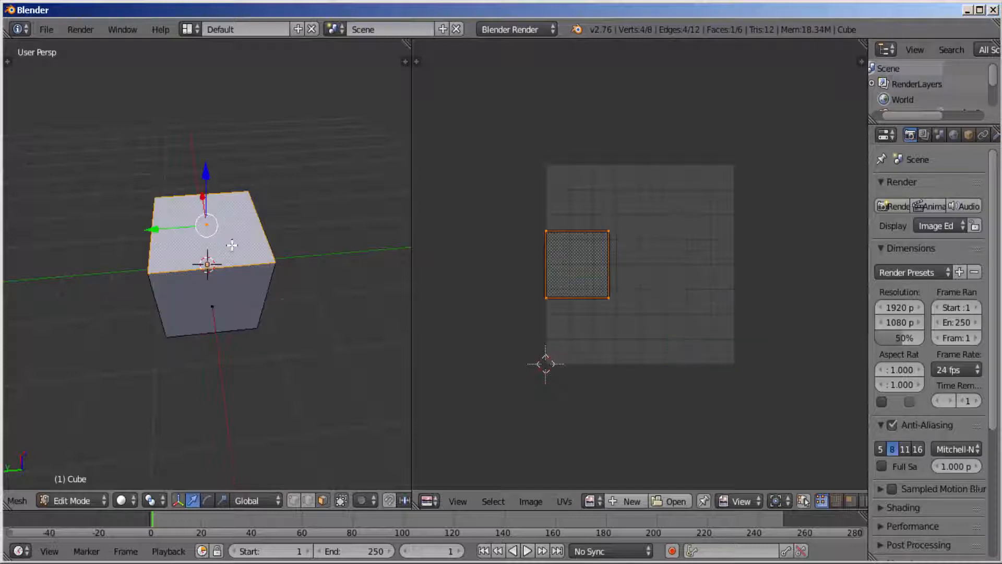
right_click(255, 286)
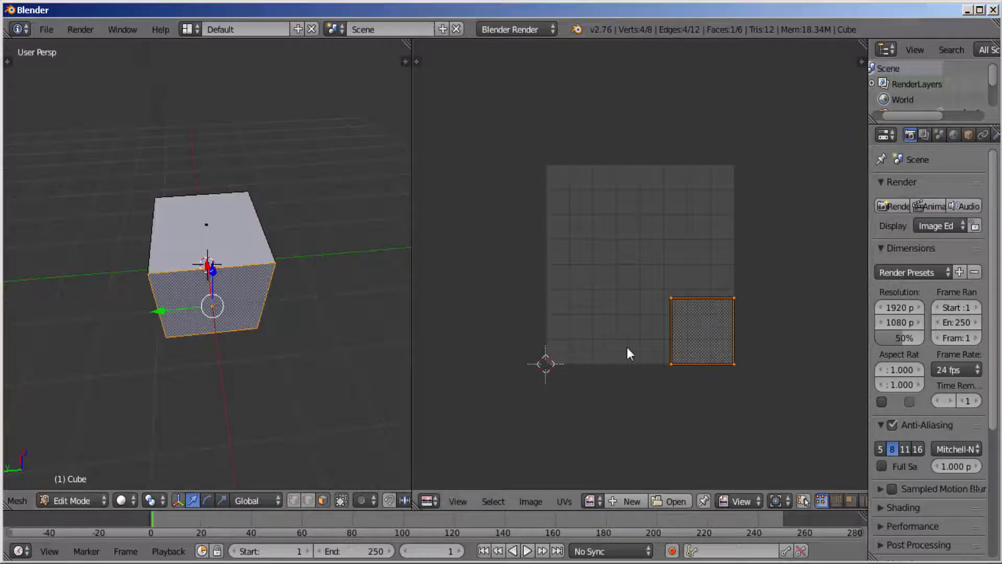
Step: Select the cube's +Y side face and move its UV square to the upper-right corner of the image area
middle_drag(353, 304, 195, 256)
right_click(169, 263)
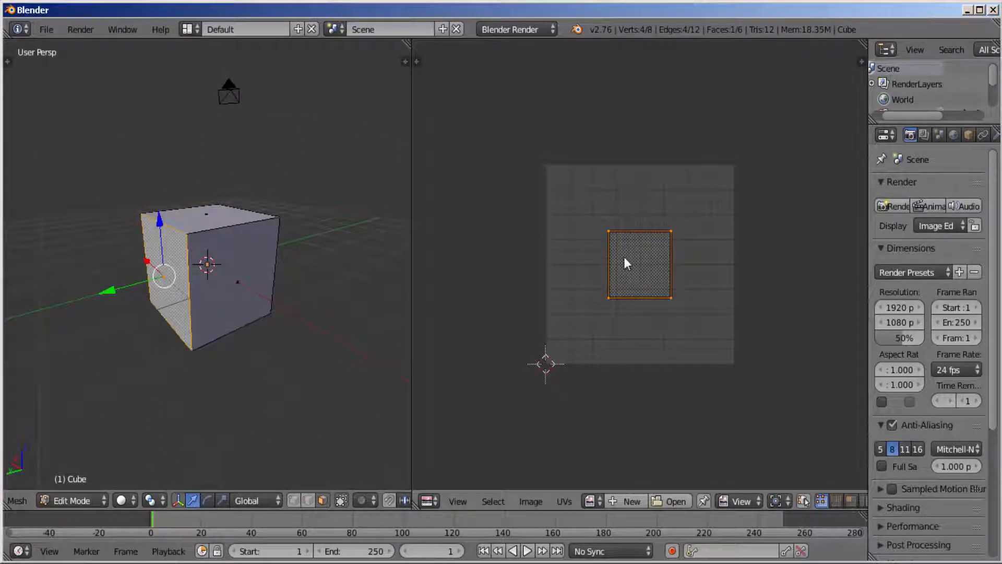
key(g)
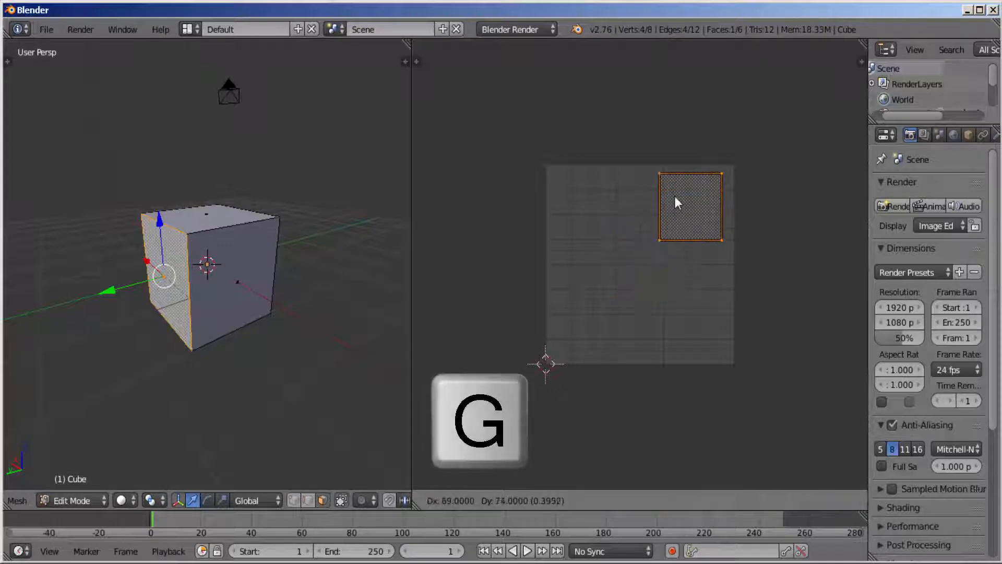
click(685, 193)
Step: Select the cube's bottom face and move its UV square to the middle of the image area's right edge
middle_drag(334, 261, 355, 154)
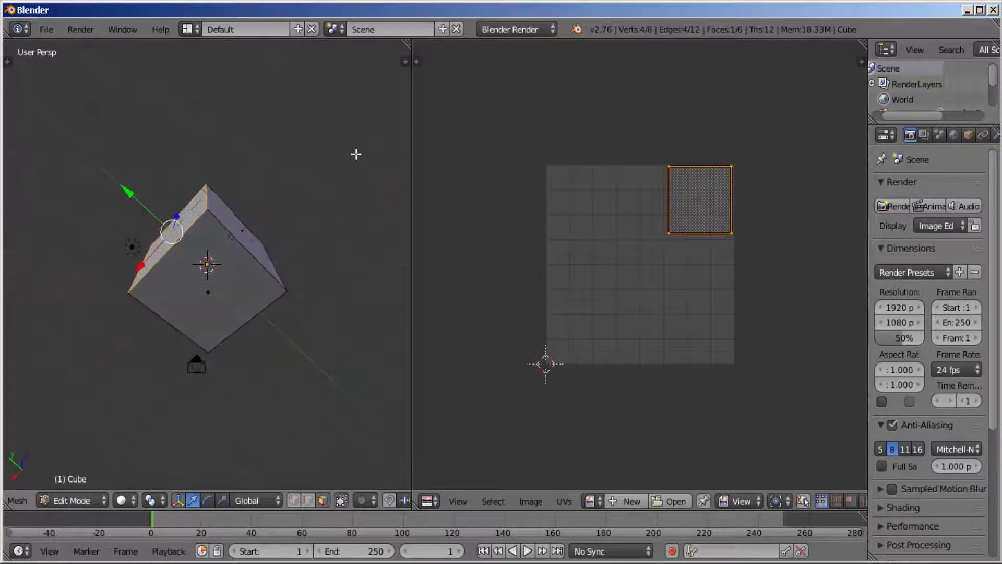
right_click(200, 298)
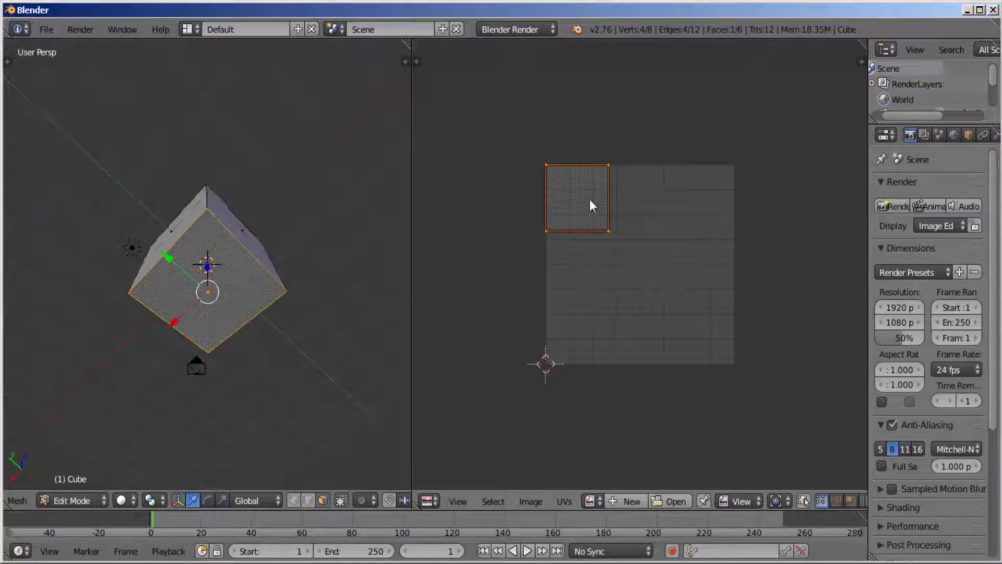
key(g)
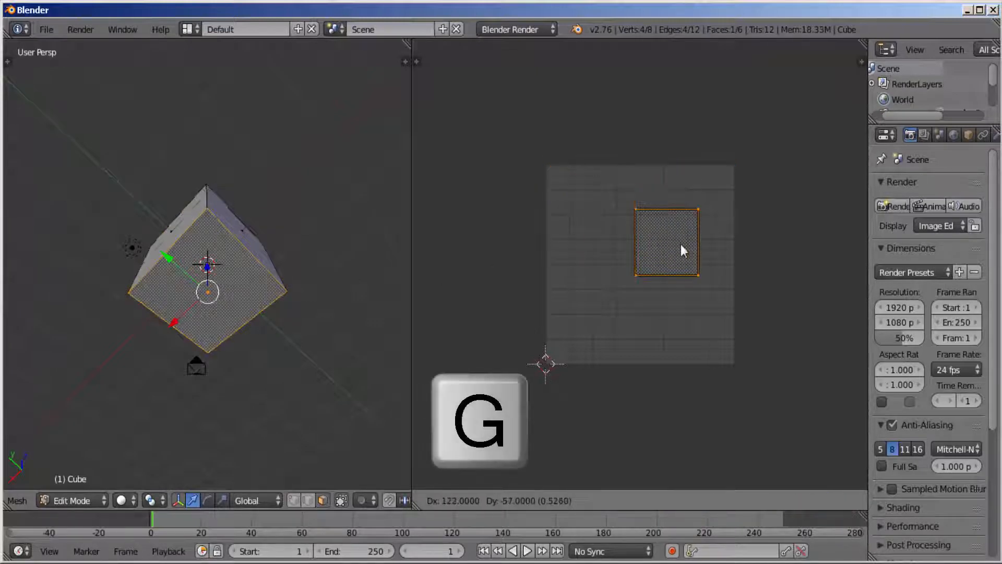
click(712, 262)
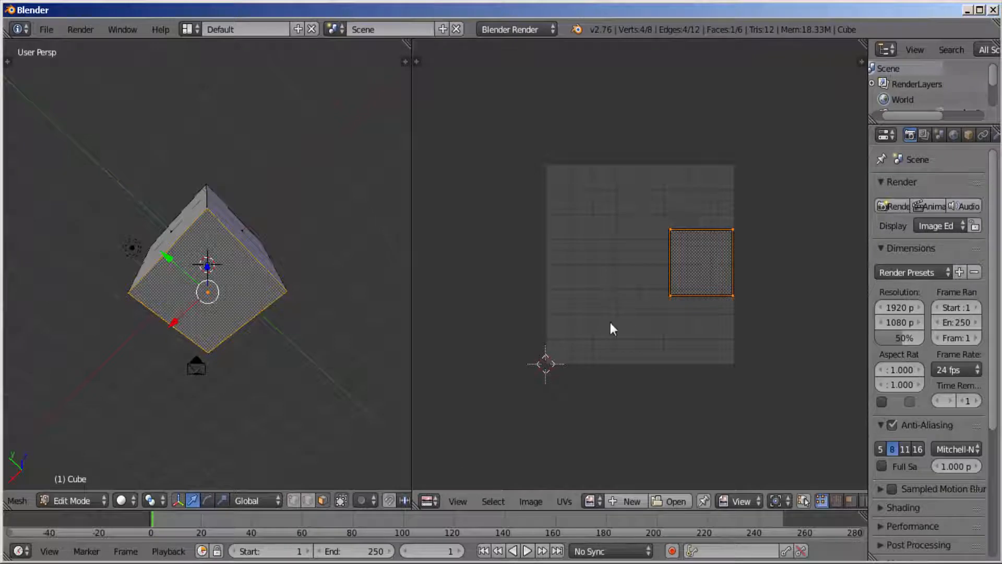
Step: Select all faces of the cube and review the rearranged UV layout alongside the model
key(a)
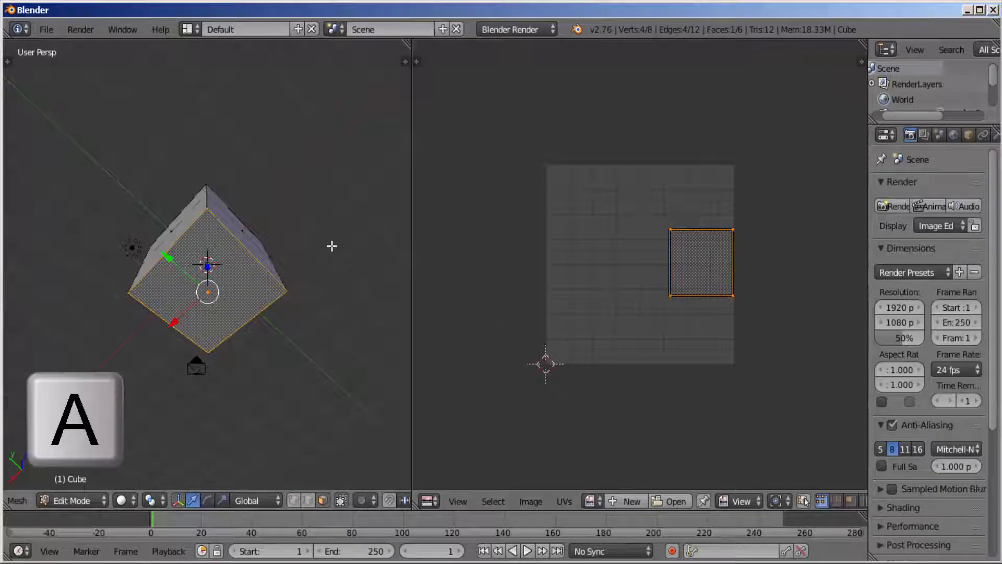
key(a)
middle_drag(342, 296, 342, 348)
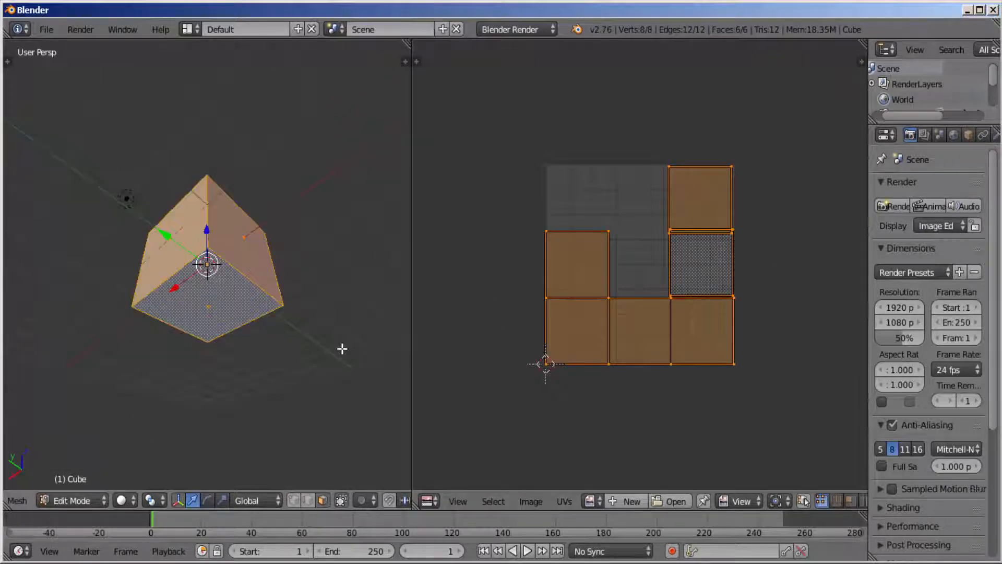
middle_drag(353, 208, 360, 318)
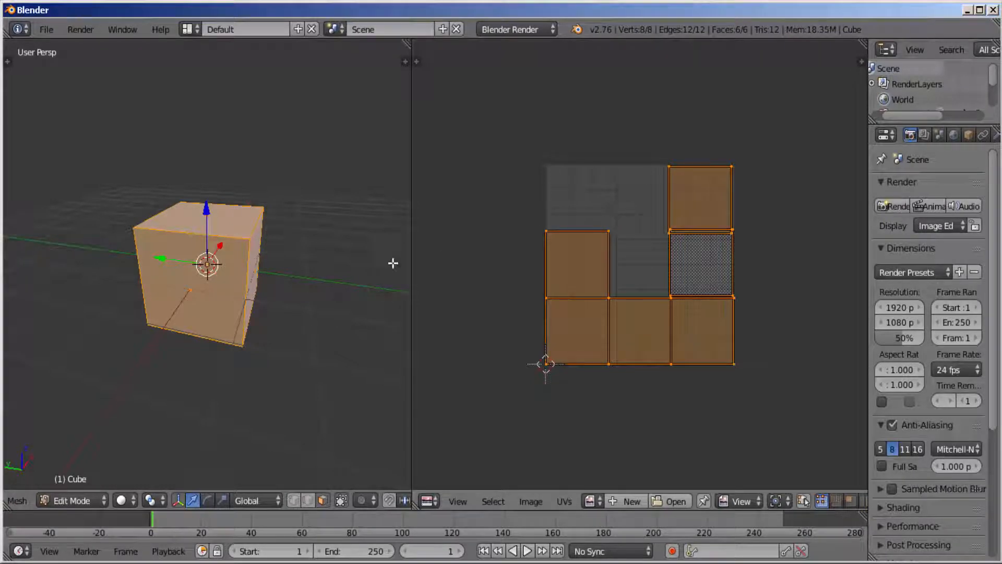
middle_drag(353, 308, 293, 266)
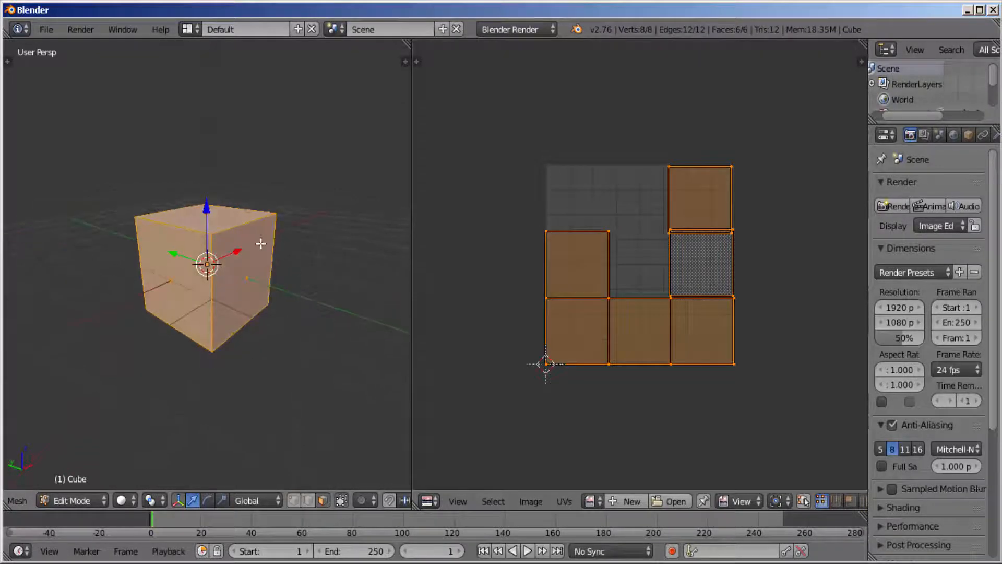
Step: Start opening an image for the UV layout and show the bookmarked "Imagens - Texturas" folder as thumbnails
click(678, 500)
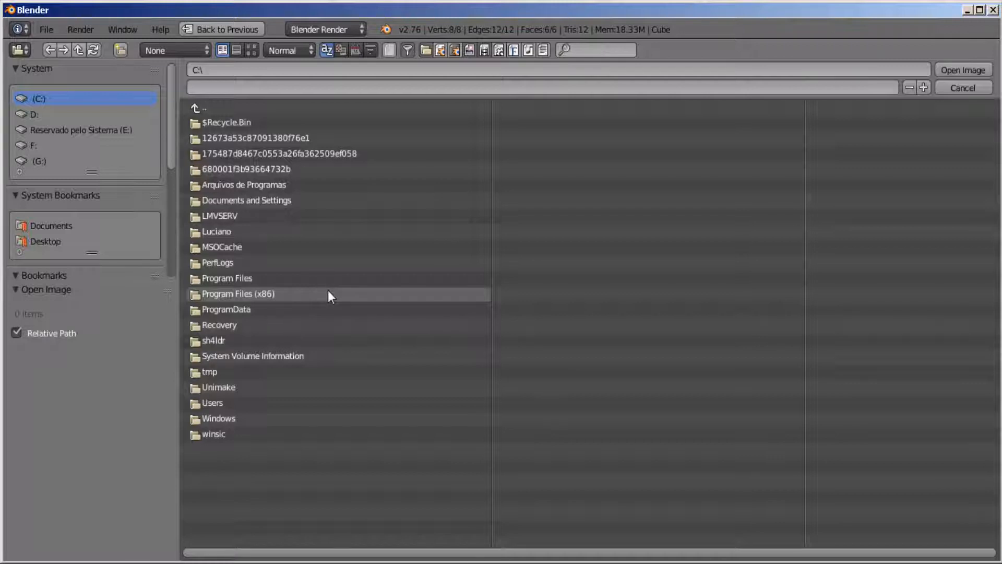
click(83, 277)
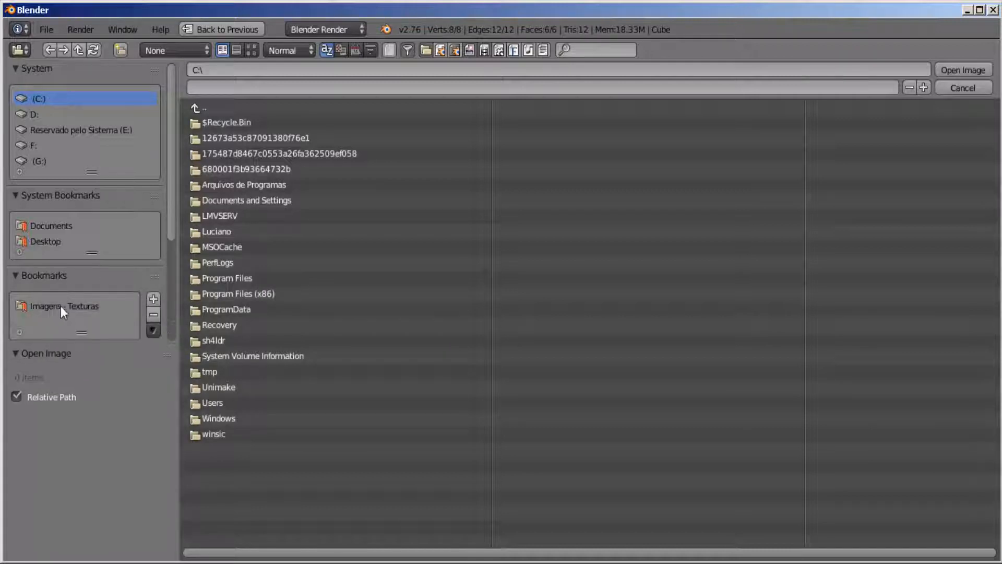
click(61, 305)
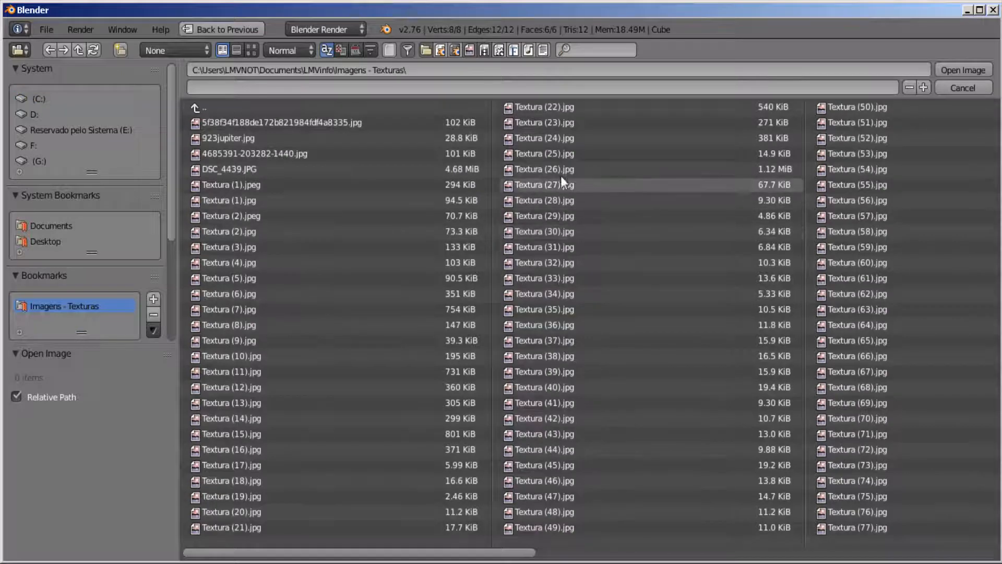
click(252, 51)
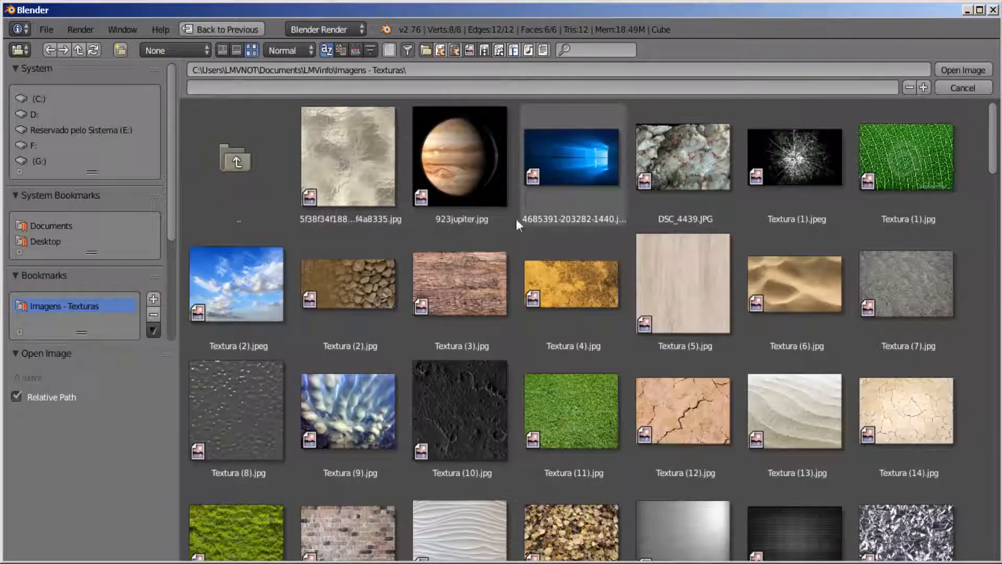
Step: Open the brick image "Textura (31).jpg" from the textures folder behind the UV layout
scroll(621, 365, down, 10)
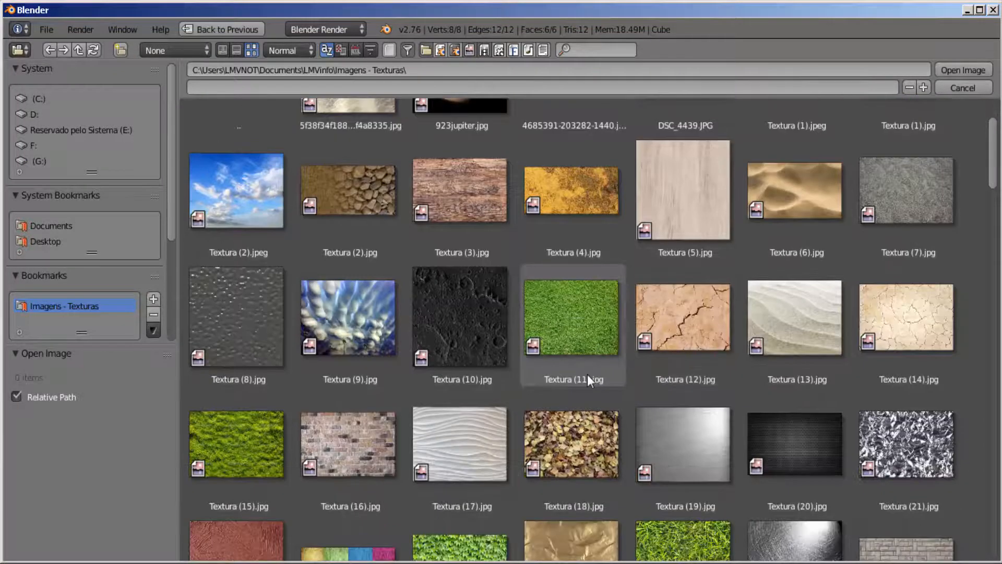
scroll(578, 380, down, 3)
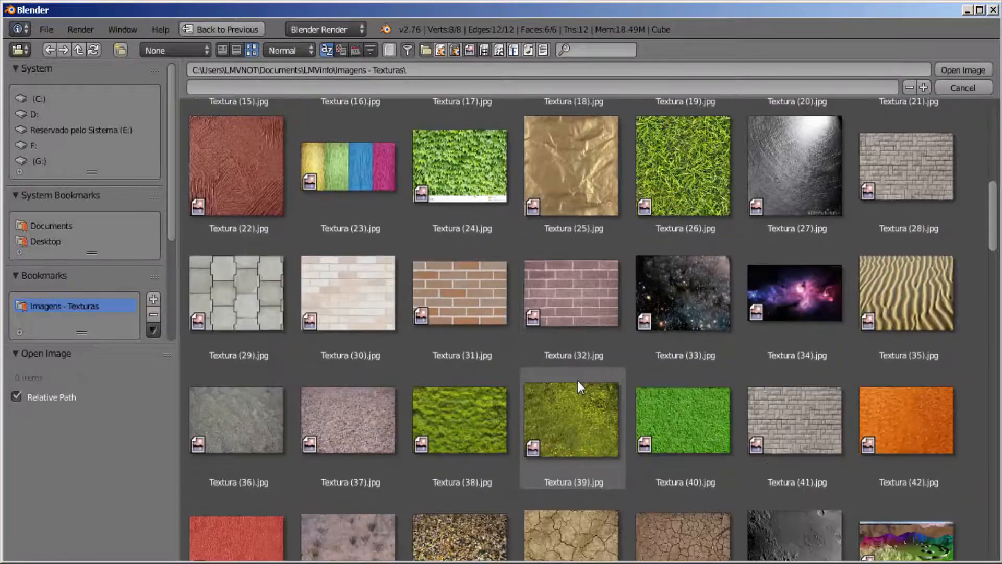
scroll(577, 386, down, 2)
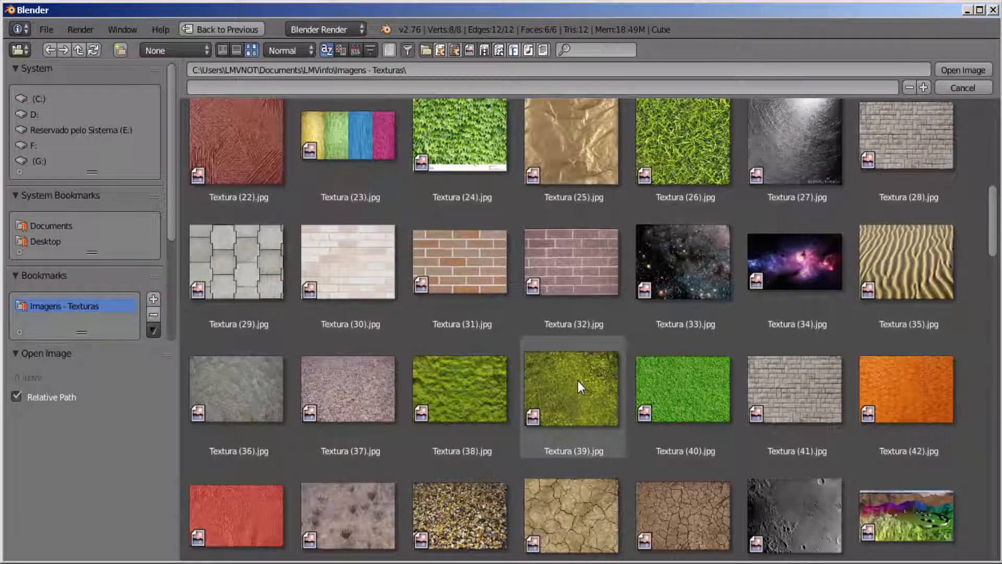
click(467, 255)
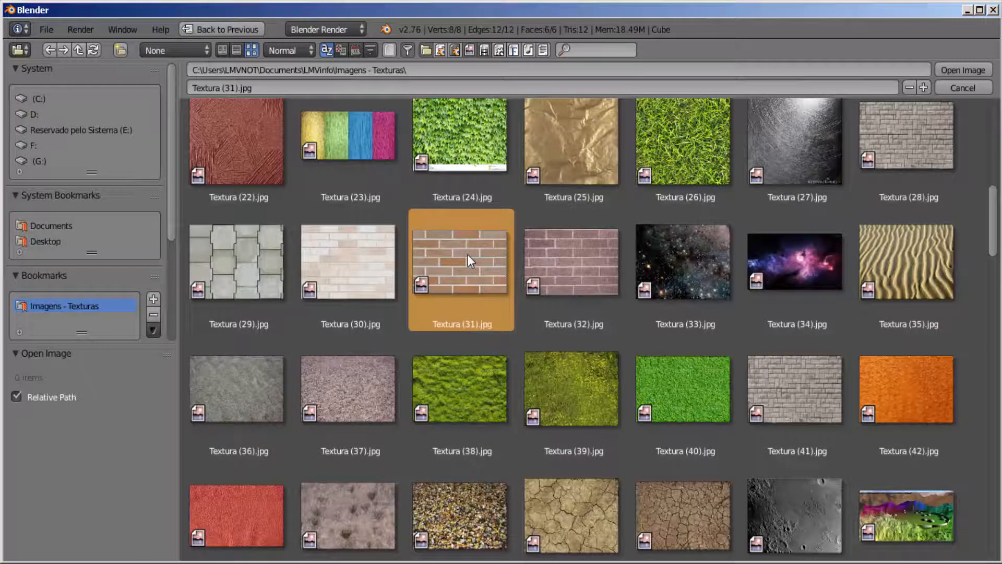
click(962, 69)
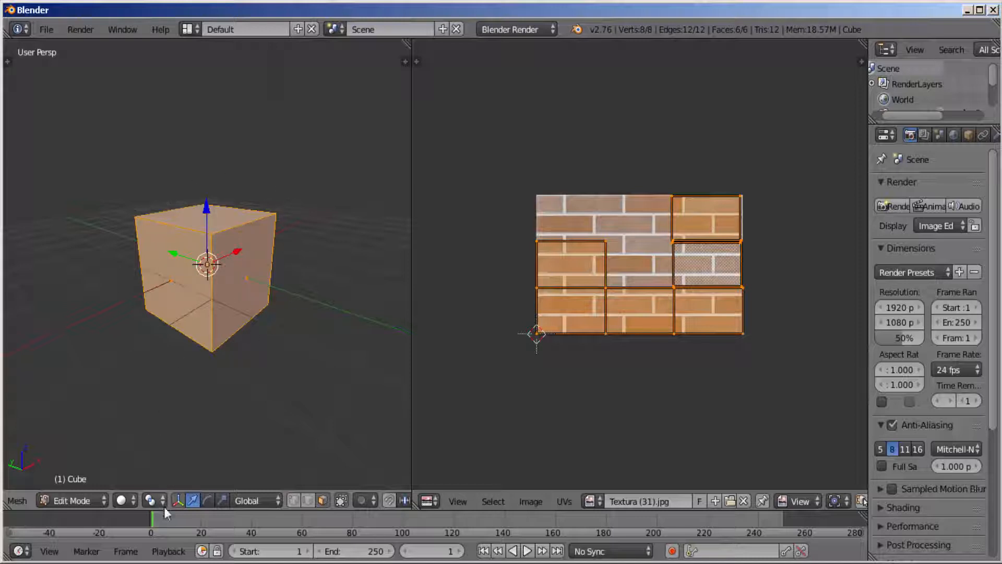
Step: Set the 3D view's viewport shading to Texture and inspect the brick texture on the cube's sides
click(135, 503)
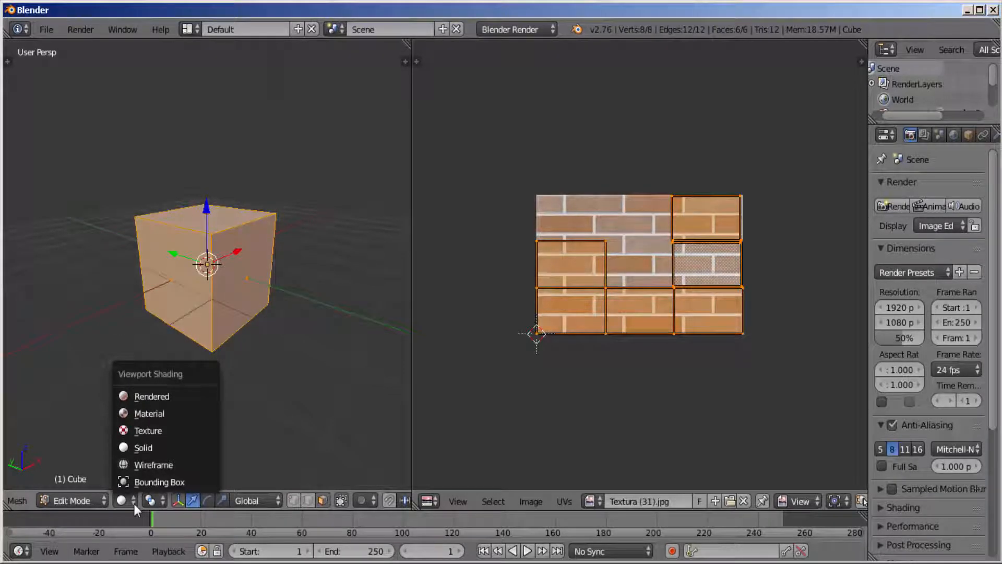
click(162, 431)
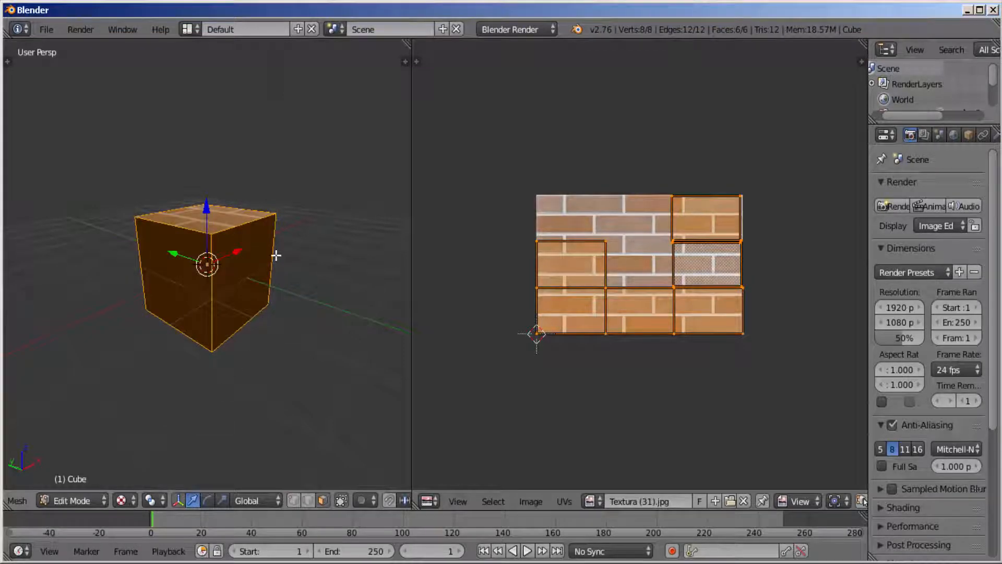
middle_drag(311, 261, 238, 288)
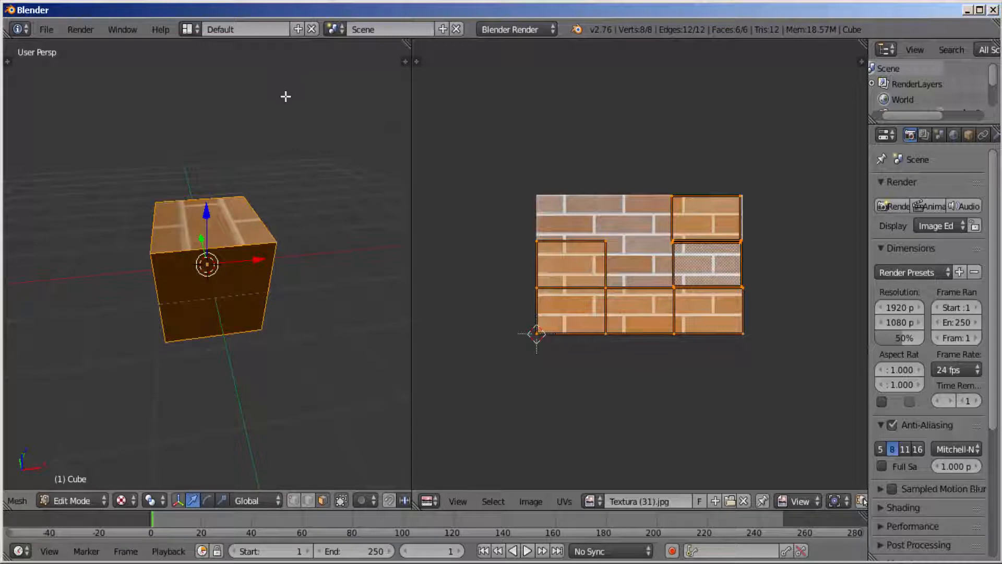
scroll(284, 105, down, 1)
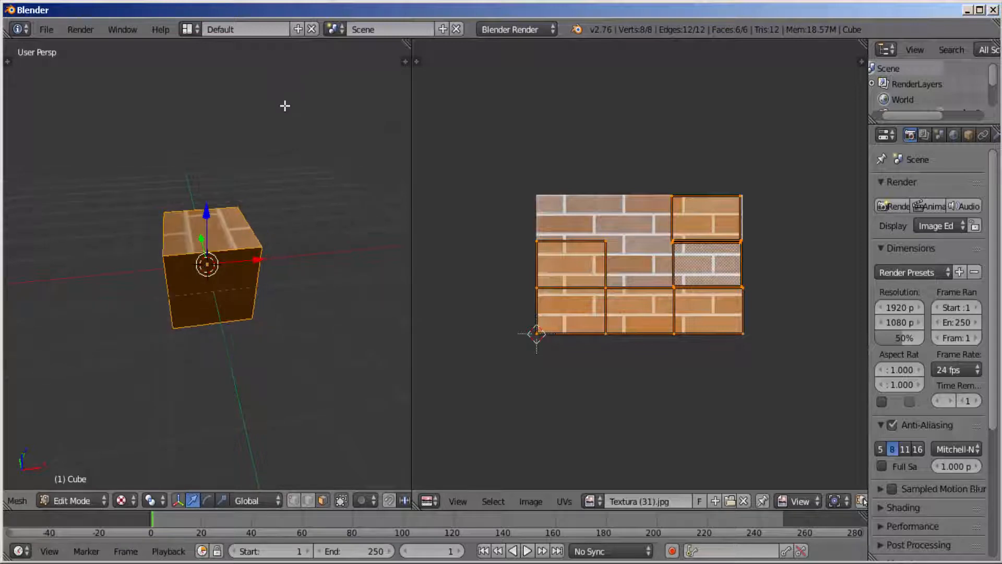
Step: Switch the cube to Object Mode and delete the lamp from the scene
click(61, 498)
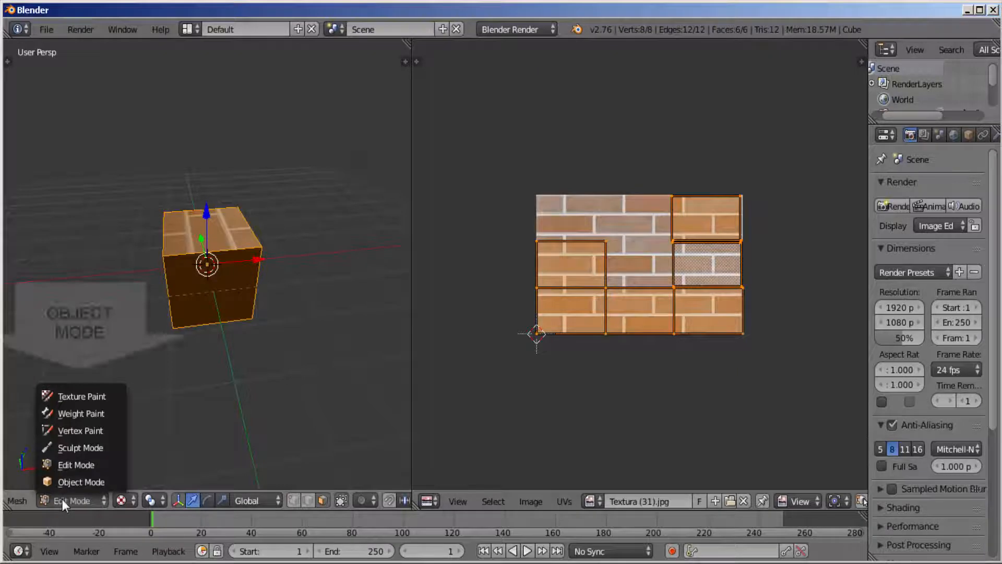
click(82, 481)
scroll(335, 179, down, 3)
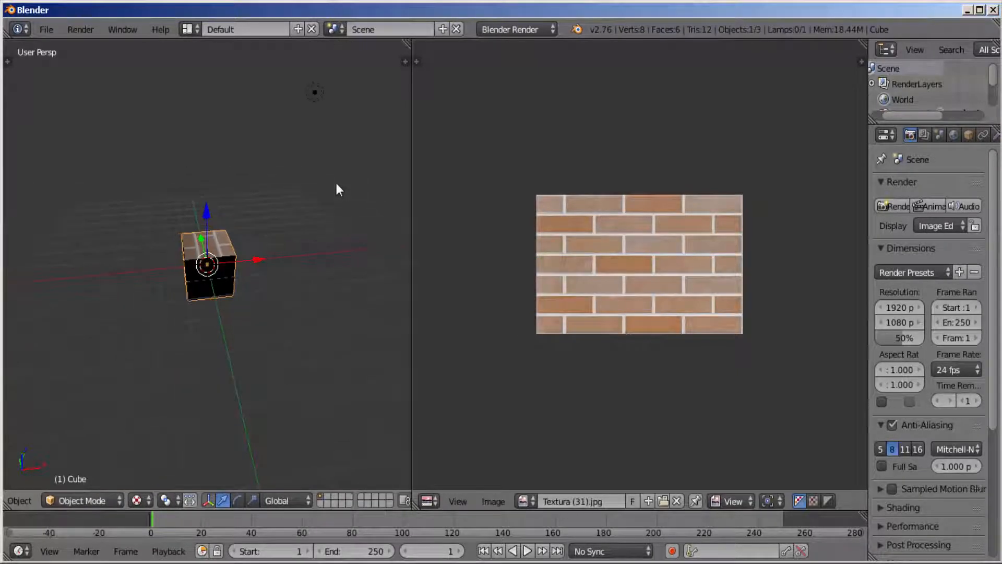
right_click(316, 99)
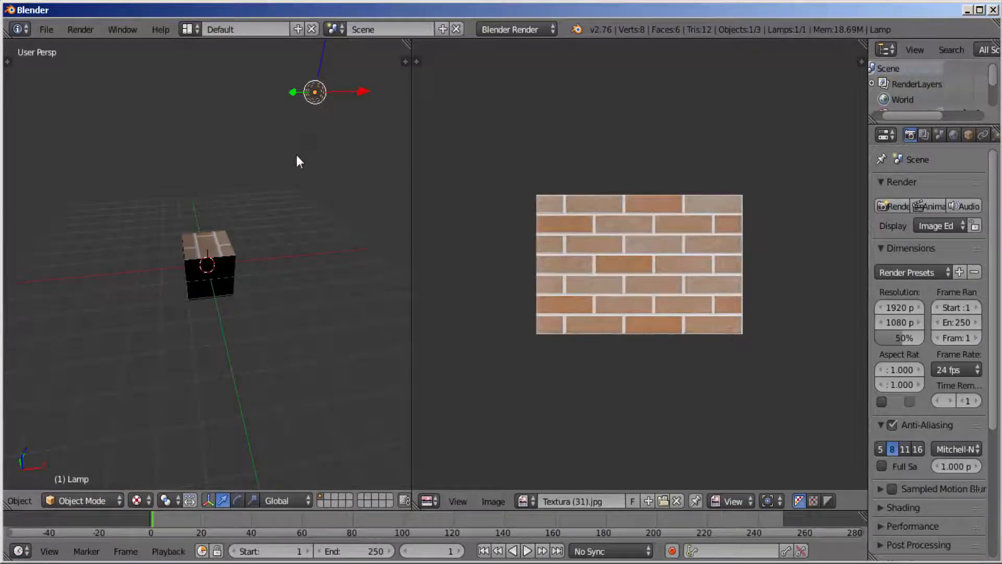
key(x)
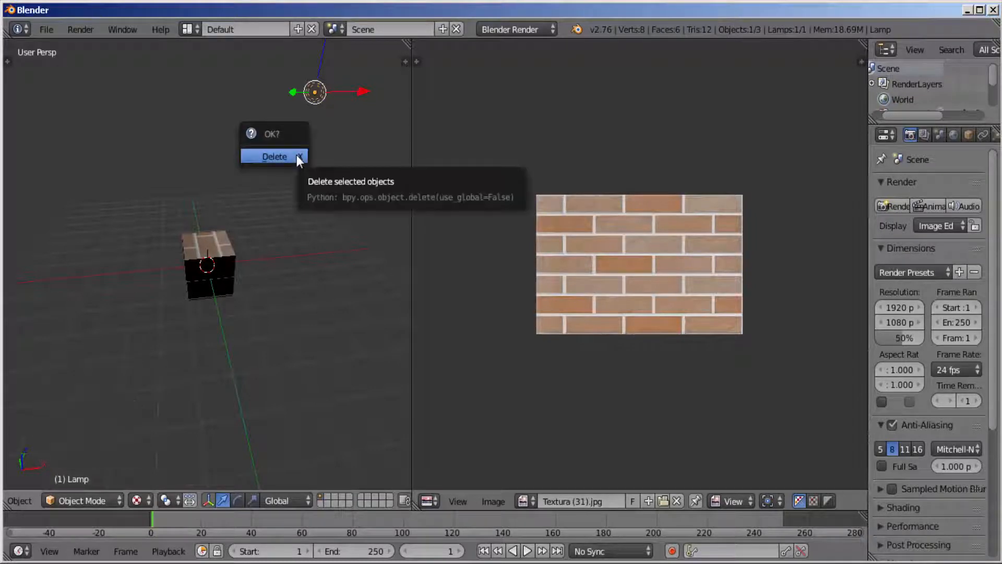
click(295, 155)
Step: Inspect the textured cube up close, test-render the scene, and return to the 3D view
middle_drag(205, 334, 290, 303)
scroll(290, 302, up, 4)
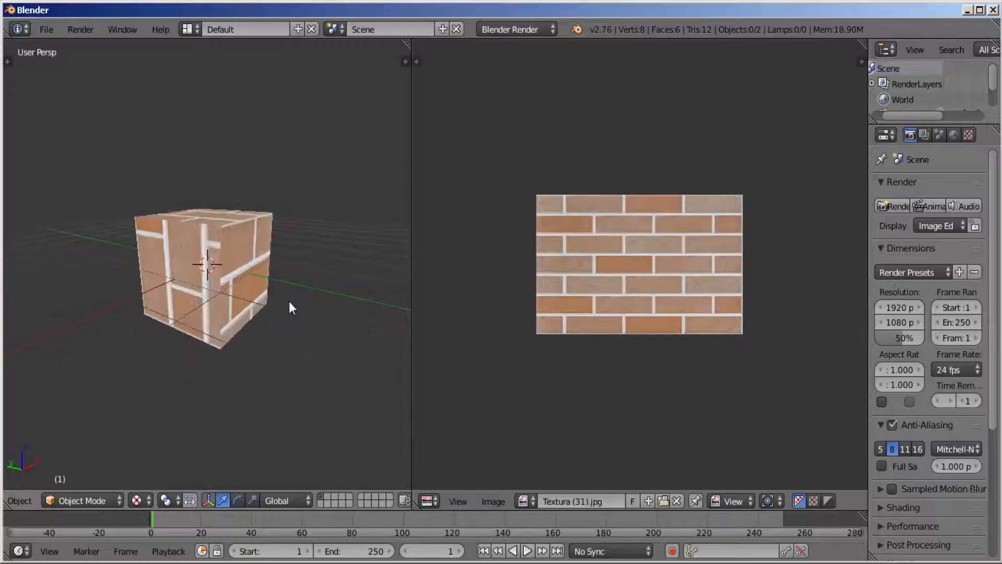
scroll(289, 302, up, 1)
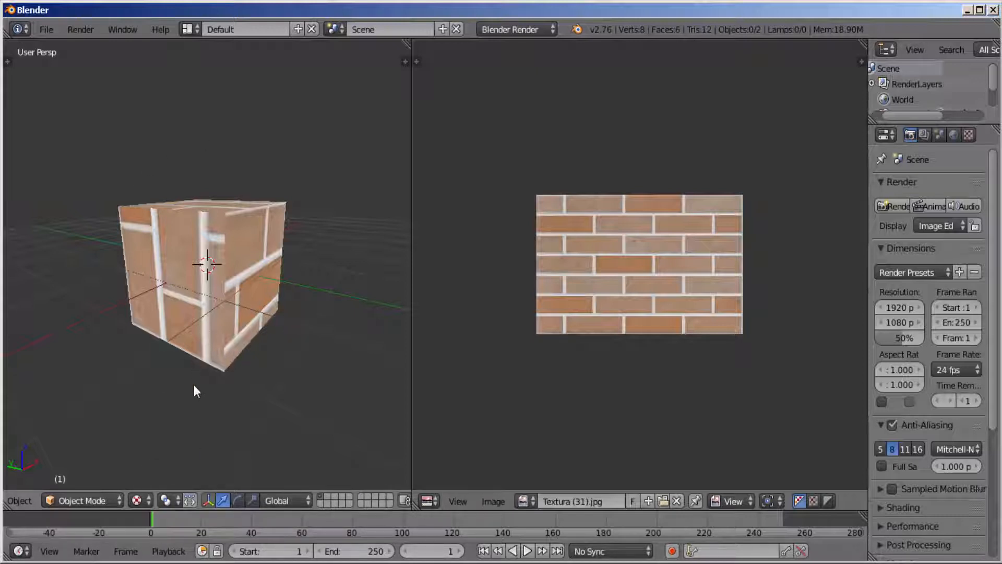
key(F12)
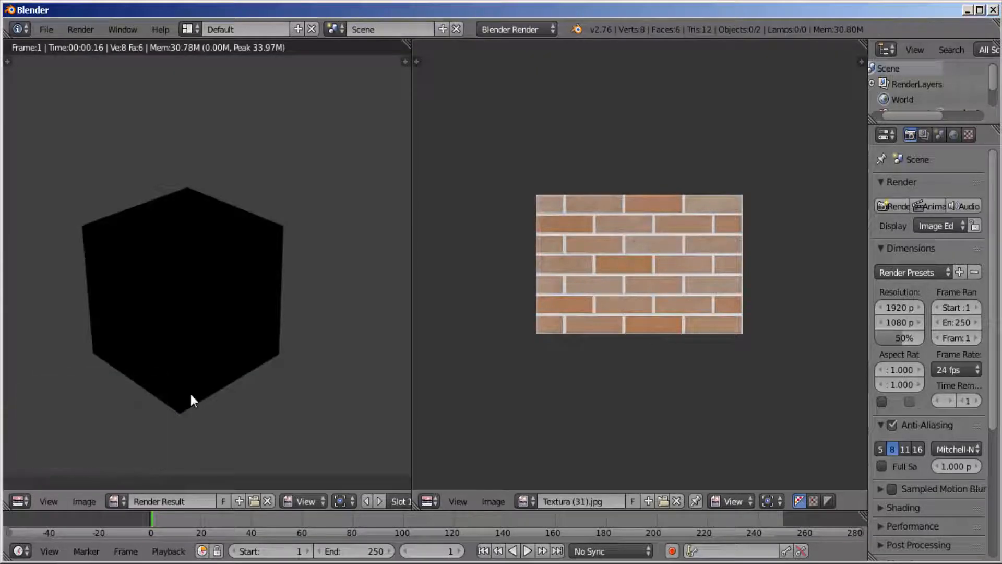
key(Escape)
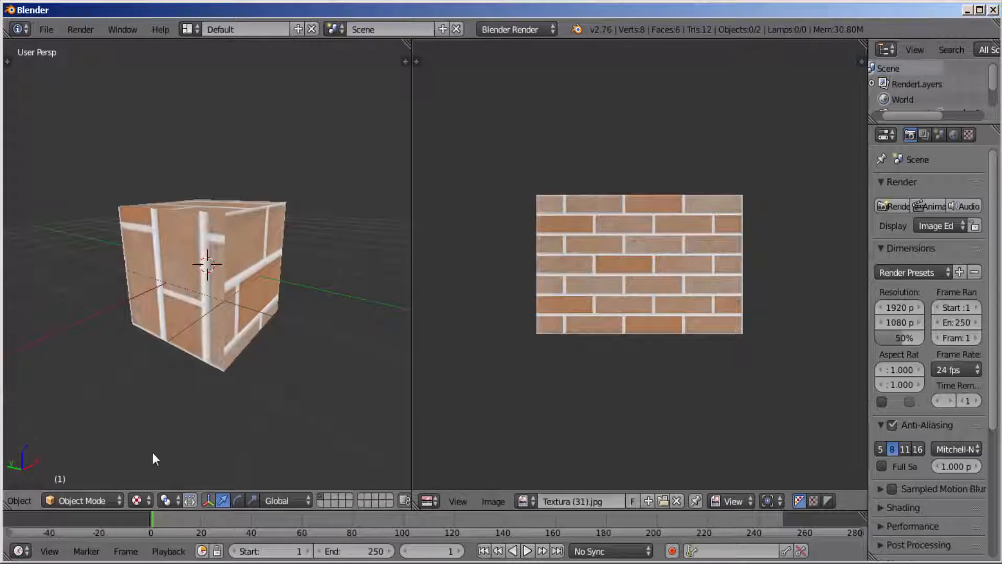
Step: Select the cube and put it back into Edit Mode
click(71, 498)
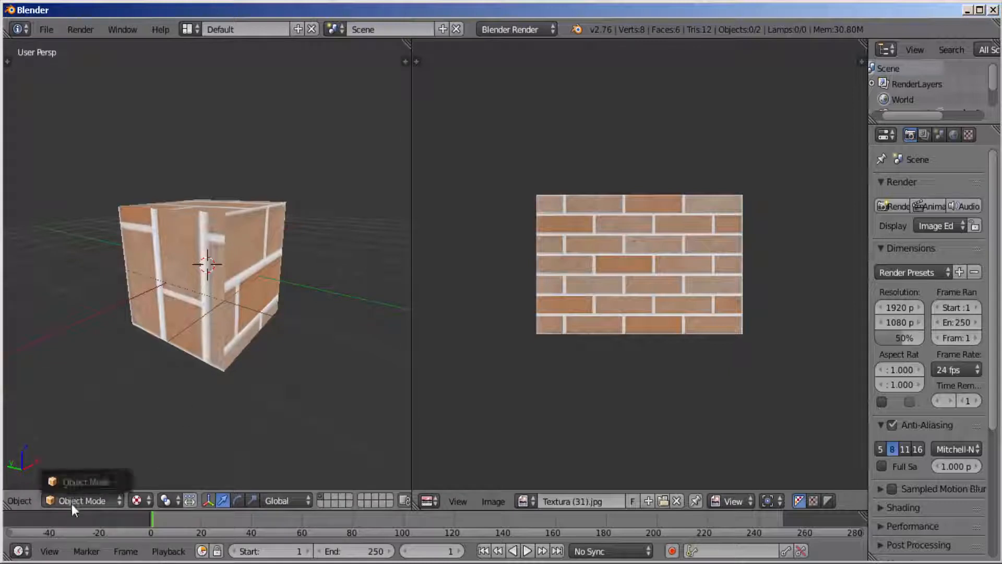
right_click(224, 264)
click(66, 500)
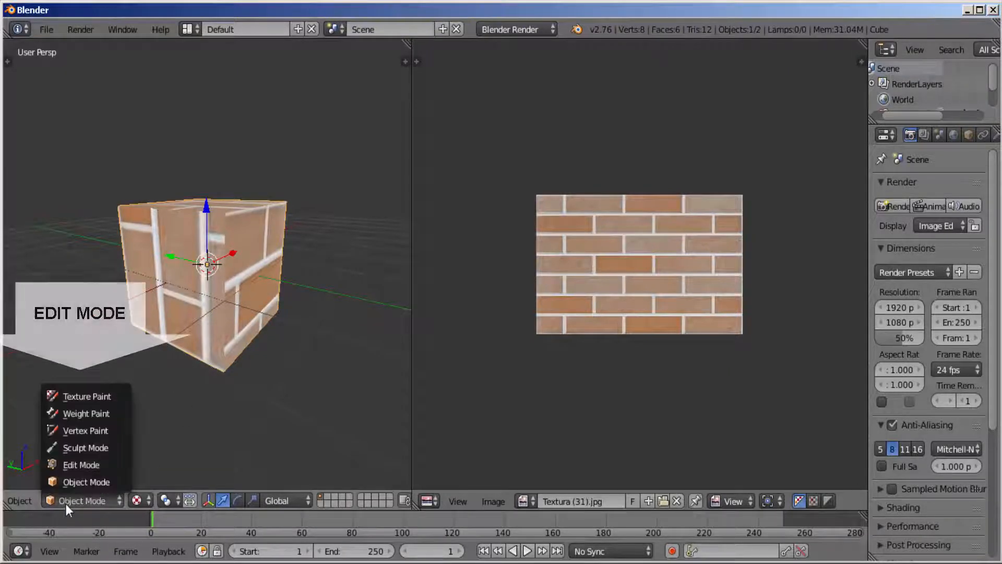
click(95, 469)
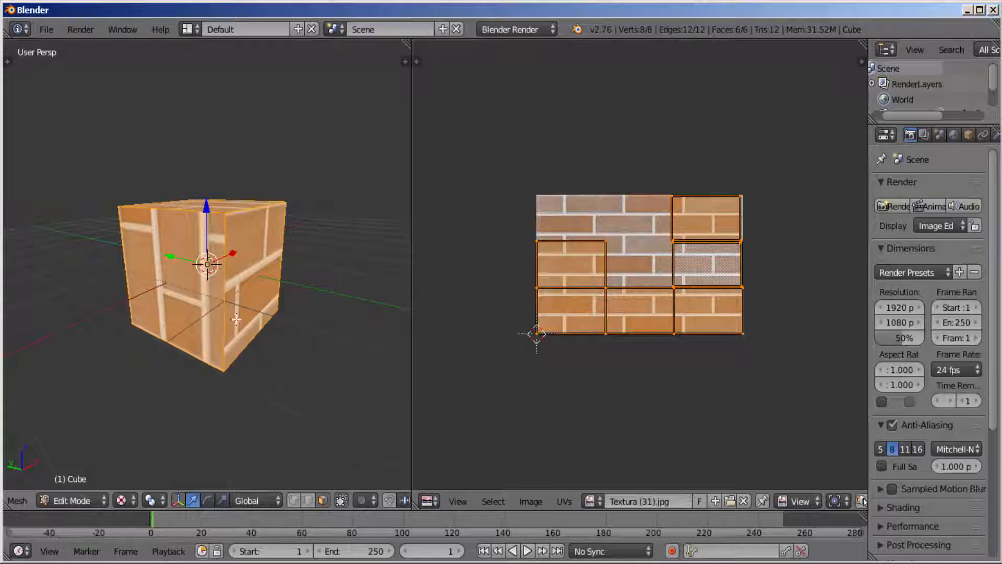
Step: Select the cube's -X side face and try moving its UV square toward the middle of the brick image
right_click(172, 266)
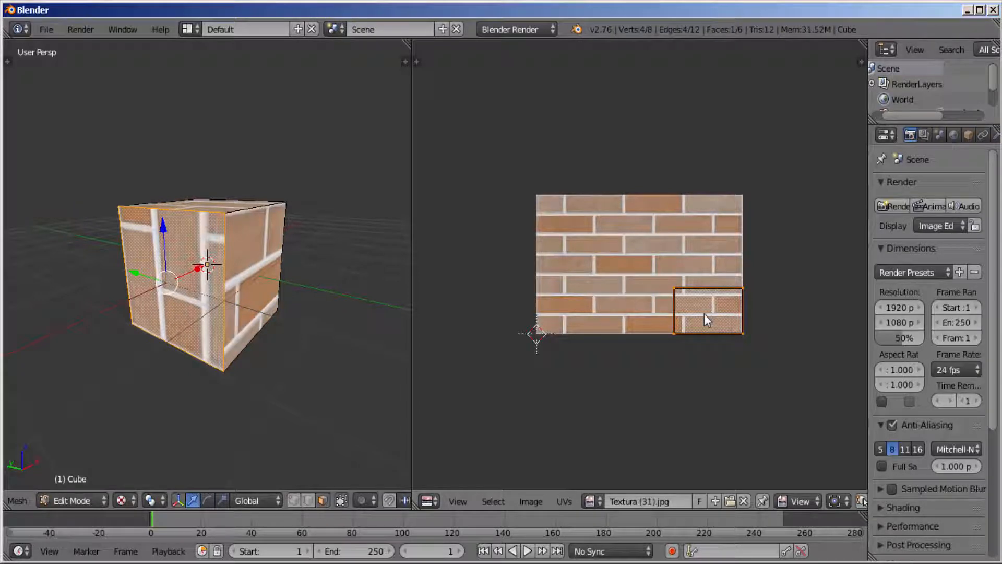
key(g)
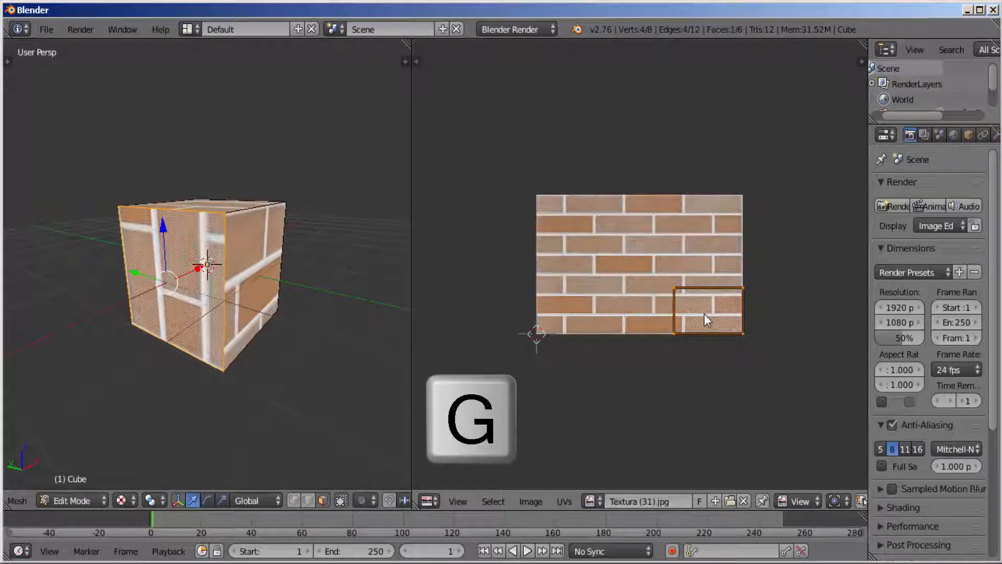
key(r)
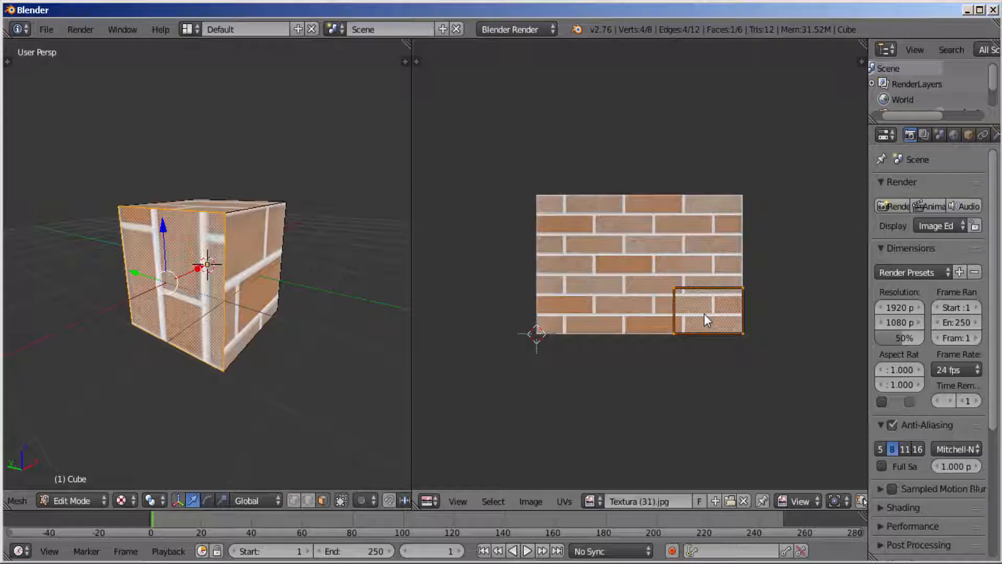
key(s)
key(g)
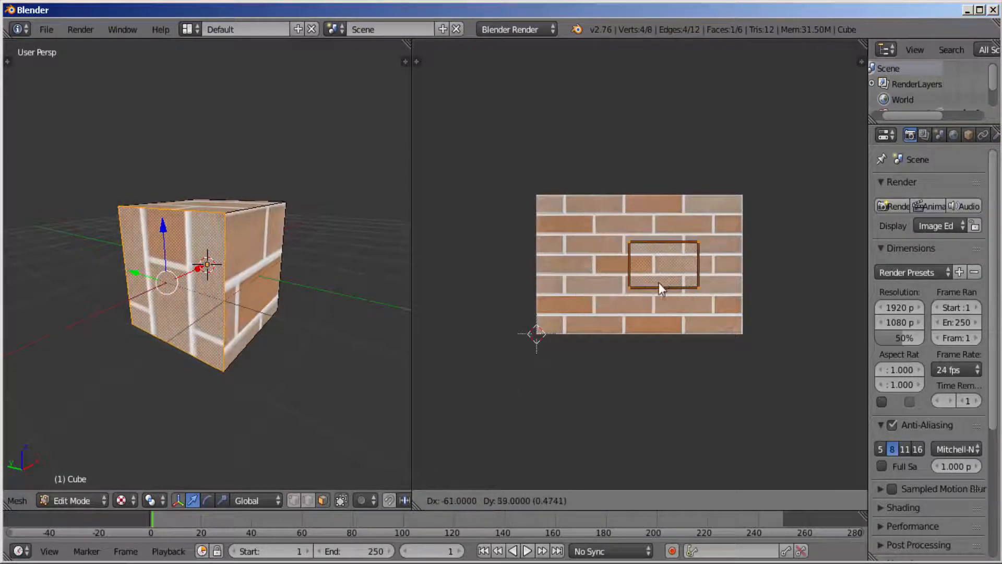
right_click(675, 258)
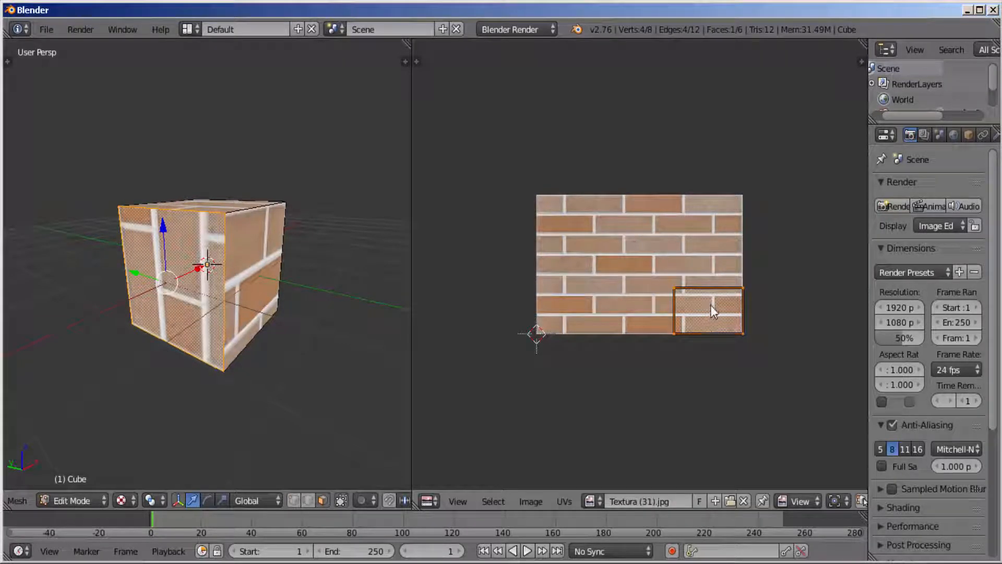
Step: Try rotating and enlarging the -X side face's UV square over the brick image
key(r)
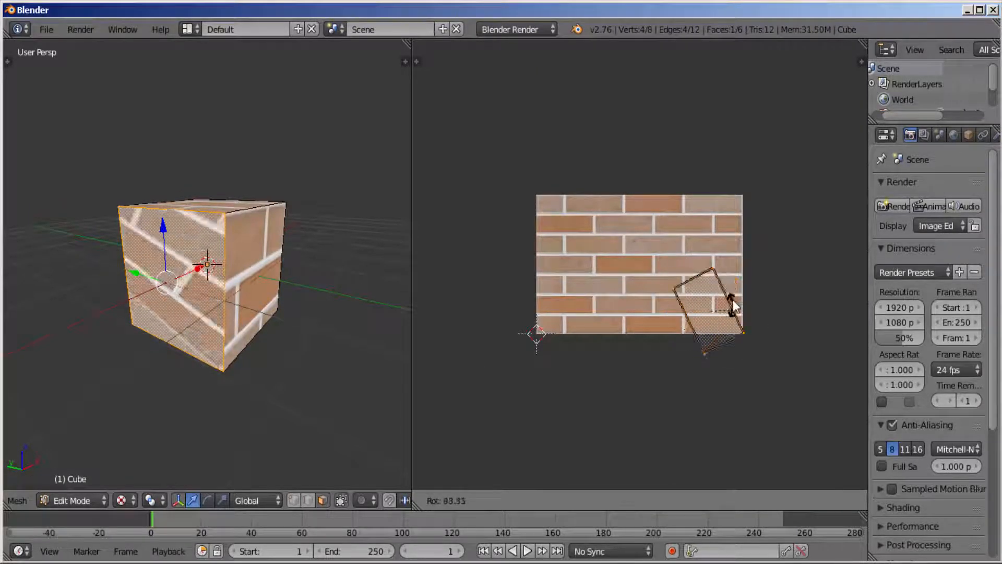
right_click(702, 264)
key(s)
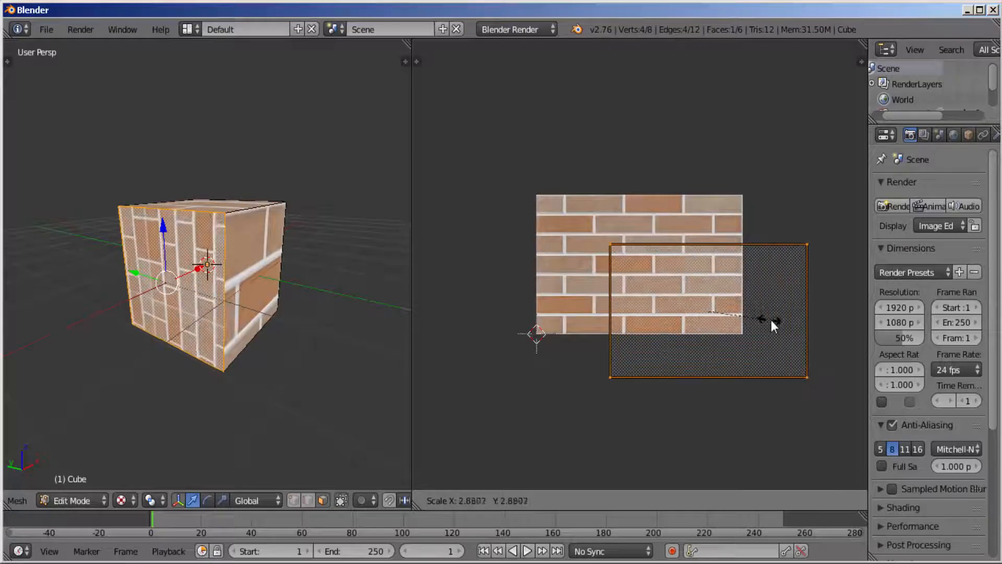
right_click(766, 319)
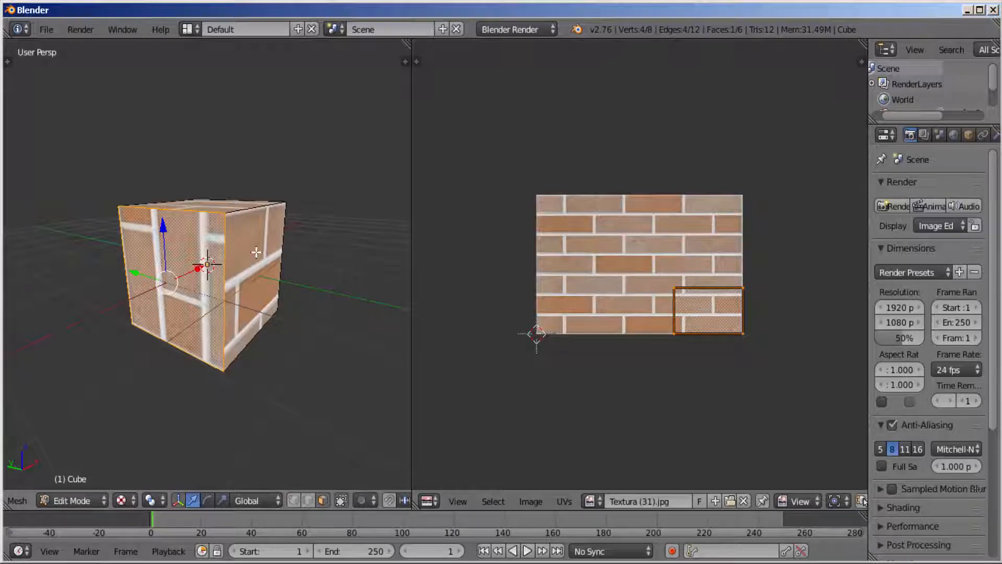
Step: Select the cube's -Y side face and try shifting its UV square on the brick image
right_click(256, 252)
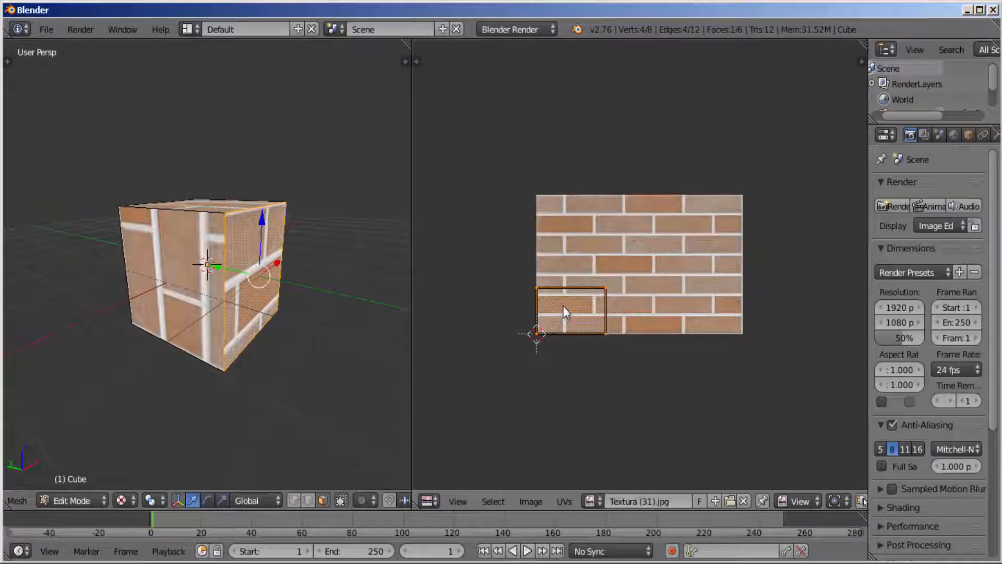
key(g)
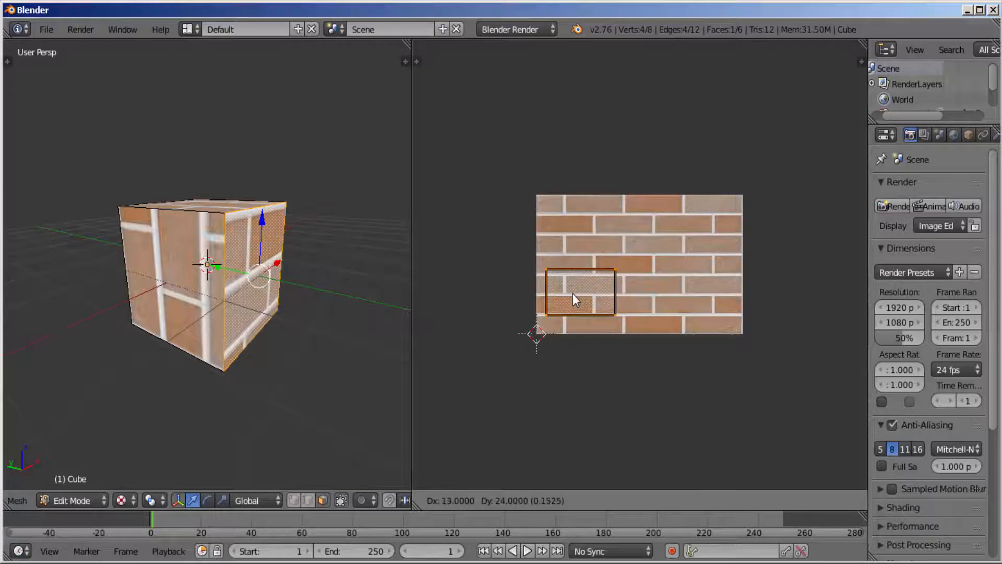
right_click(571, 298)
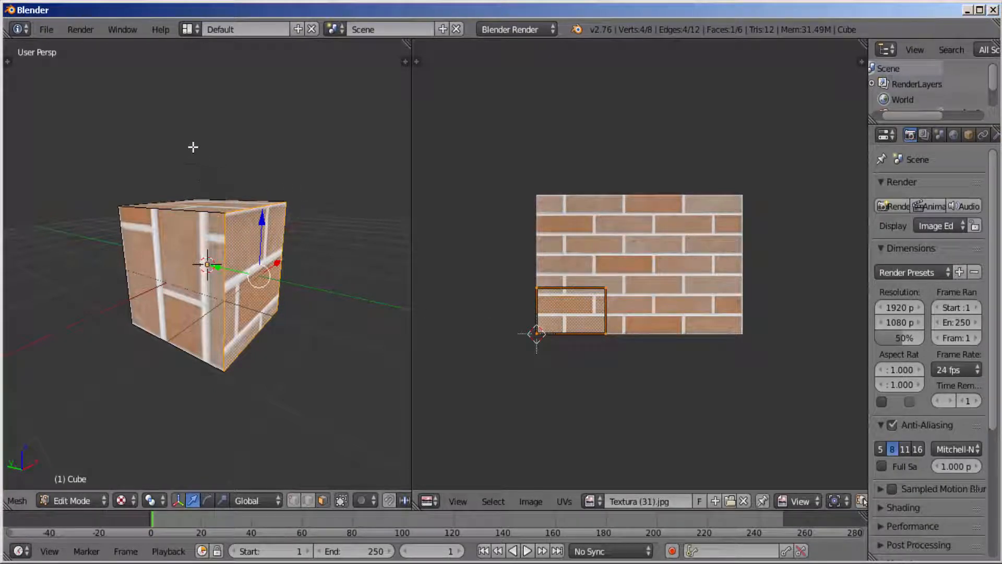
Step: Select all faces of the cube and try rotating and moving the whole UV layout over the brick image
key(a)
key(a)
key(a)
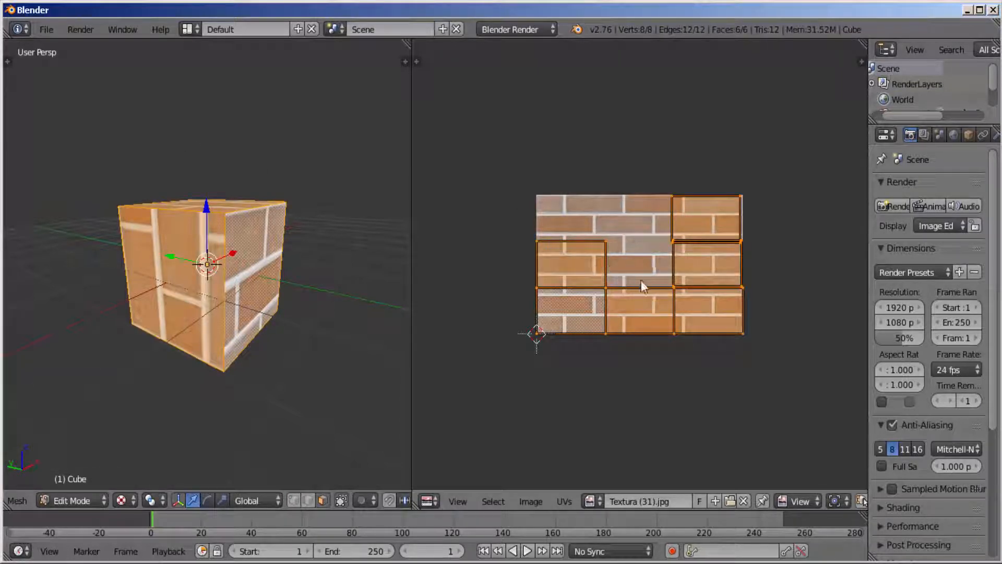
key(r)
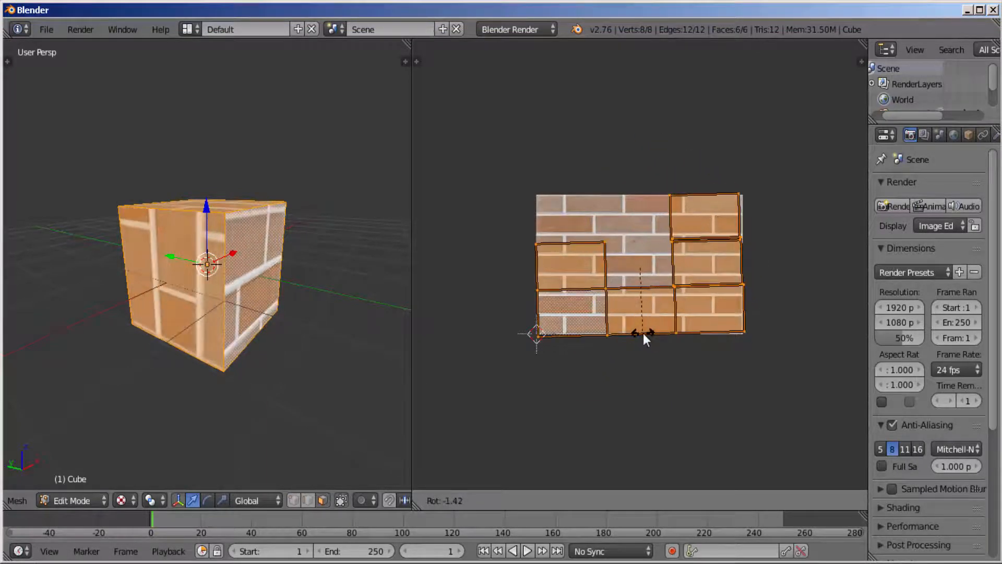
key(g)
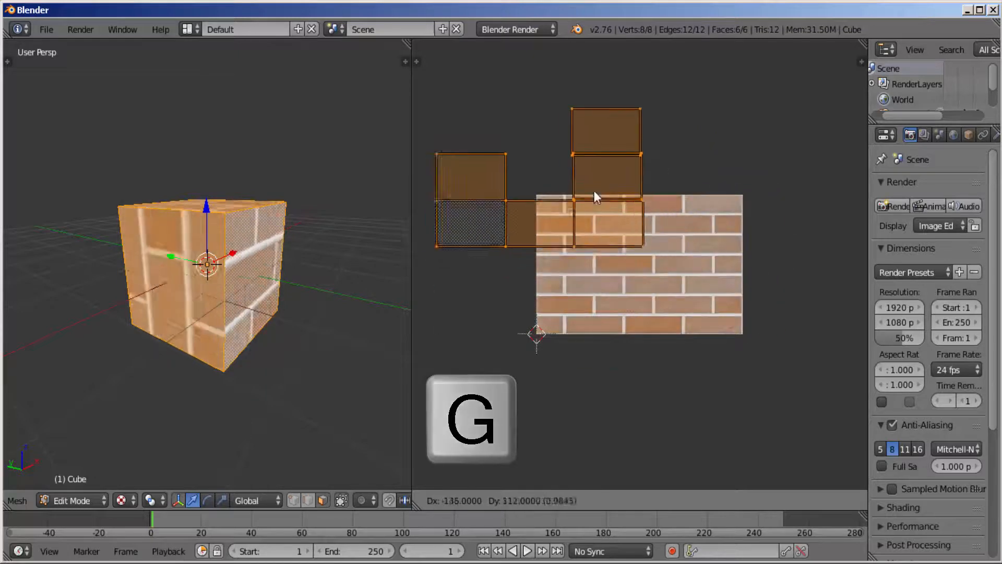
click(654, 281)
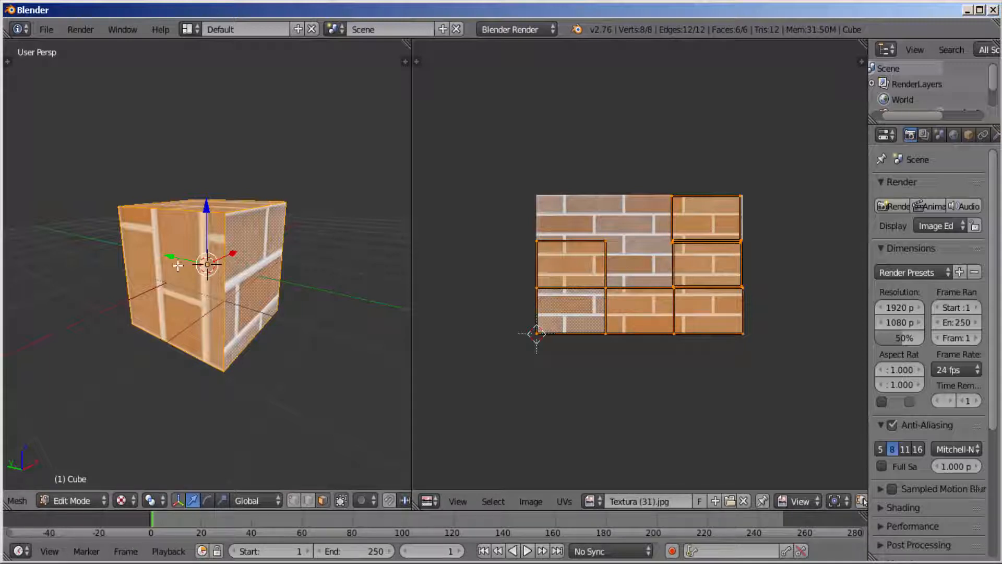
Step: Scale the cube's whole UV layout up far beyond the brick image so the bricks repeat smaller on every face
scroll(174, 271, up, 3)
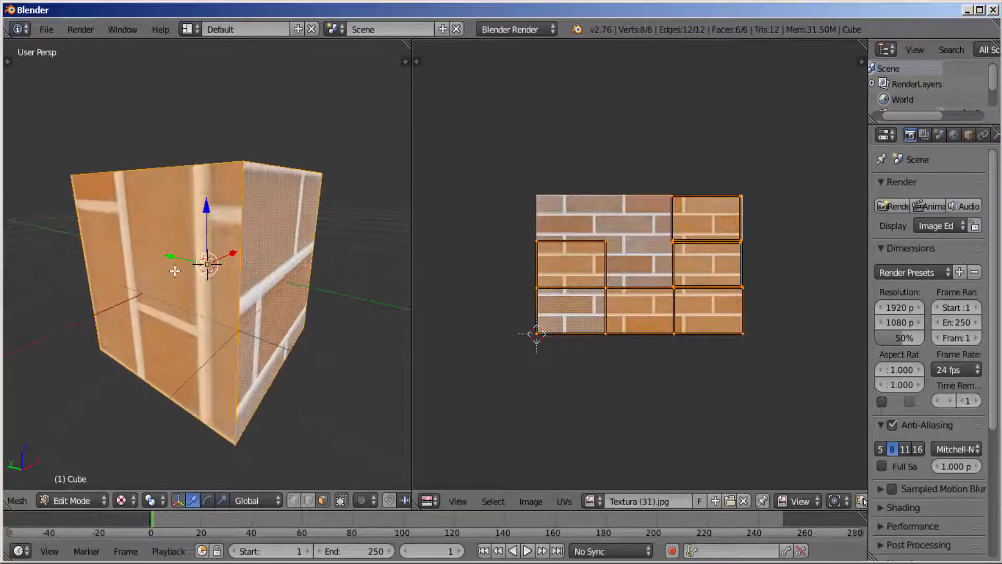
scroll(174, 276, down, 2)
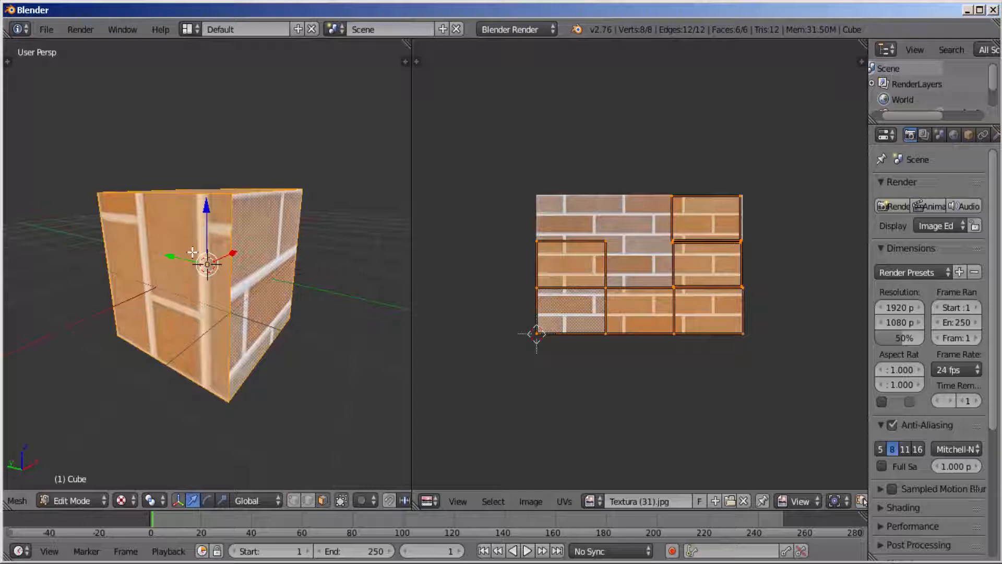
key(s)
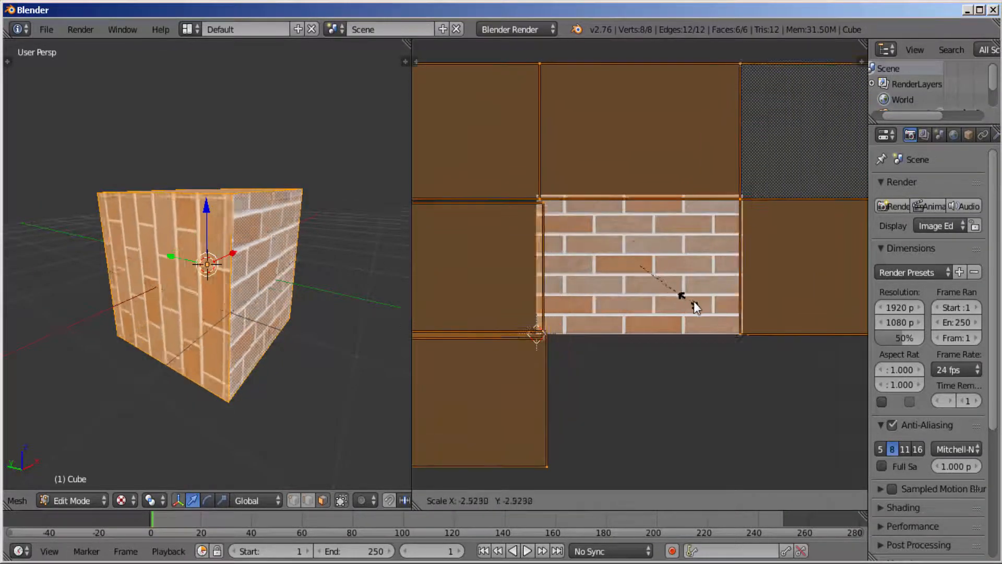
click(801, 318)
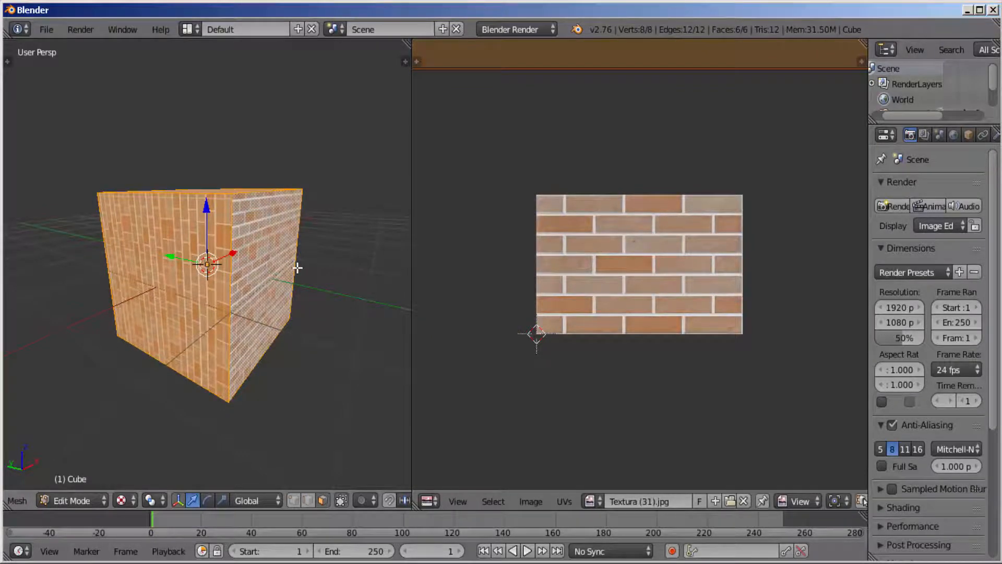
mouse_move(298, 268)
middle_down()
mouse_move(294, 295)
mouse_move(329, 174)
mouse_move(30, 248)
mouse_move(377, 344)
mouse_move(334, 298)
mouse_move(338, 284)
mouse_move(268, 280)
mouse_move(293, 242)
mouse_move(289, 260)
middle_up()
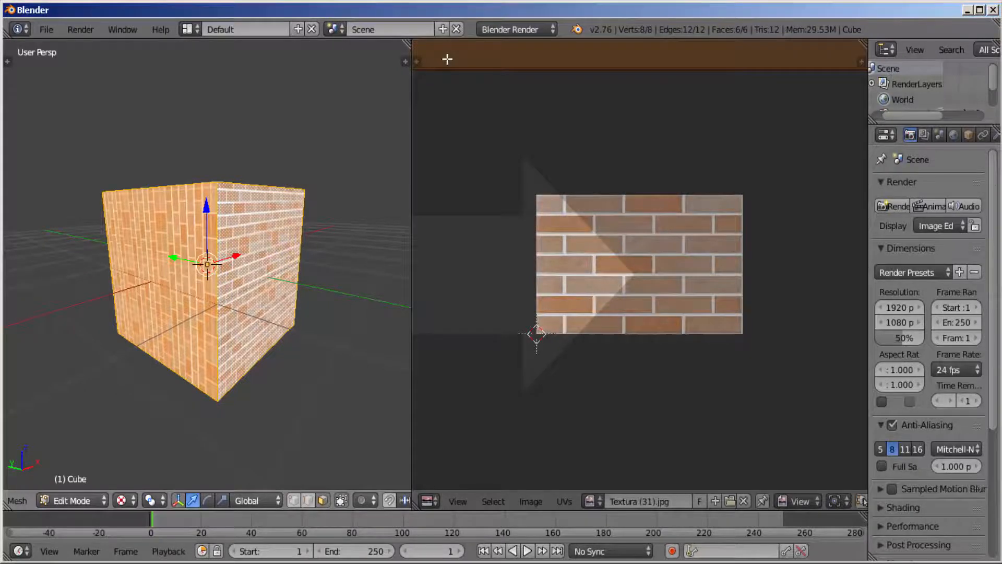
Step: Merge the UV editor area into the 3D view and switch the cube to Object Mode
drag(447, 59, 442, 60)
scroll(613, 277, down, 6)
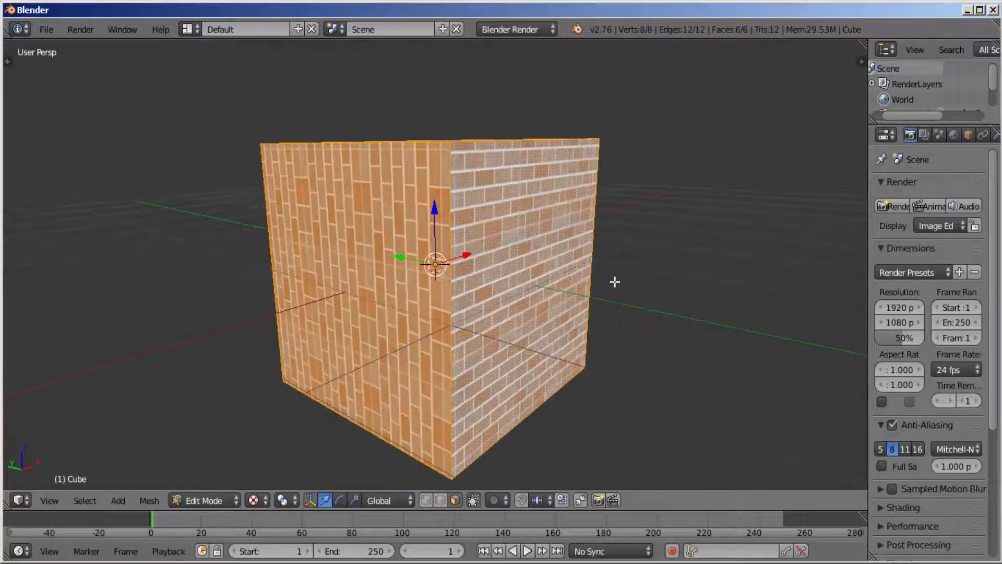
middle_drag(587, 290, 621, 285)
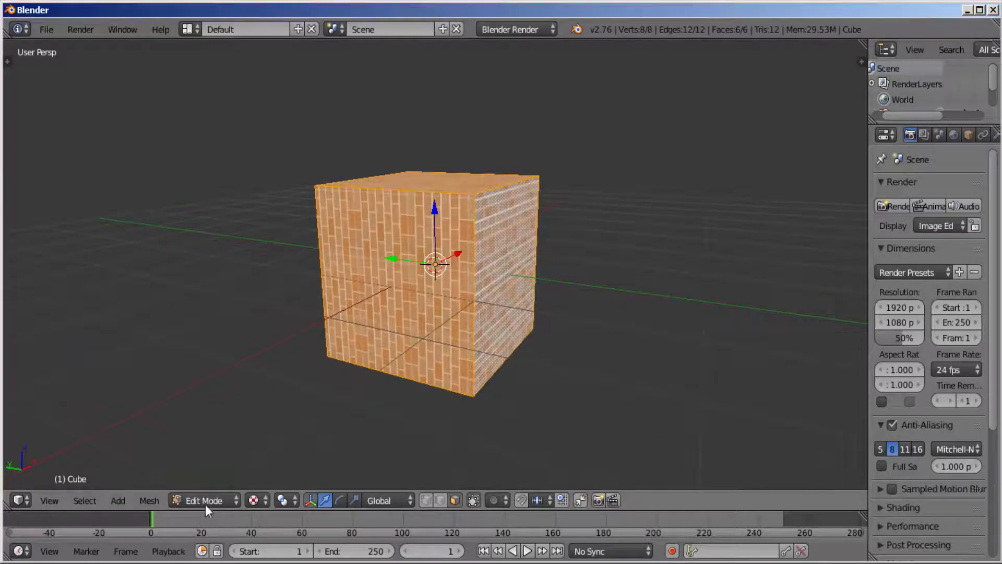
click(205, 503)
click(214, 481)
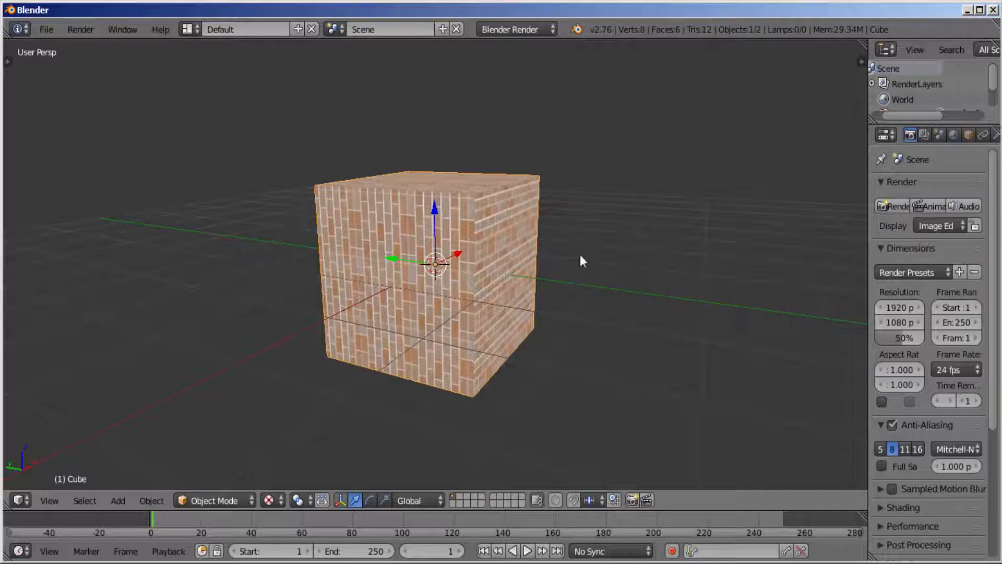
Step: Render the scene to check how the cube looks without any lamp, and return to the 3D view
scroll(619, 288, down, 2)
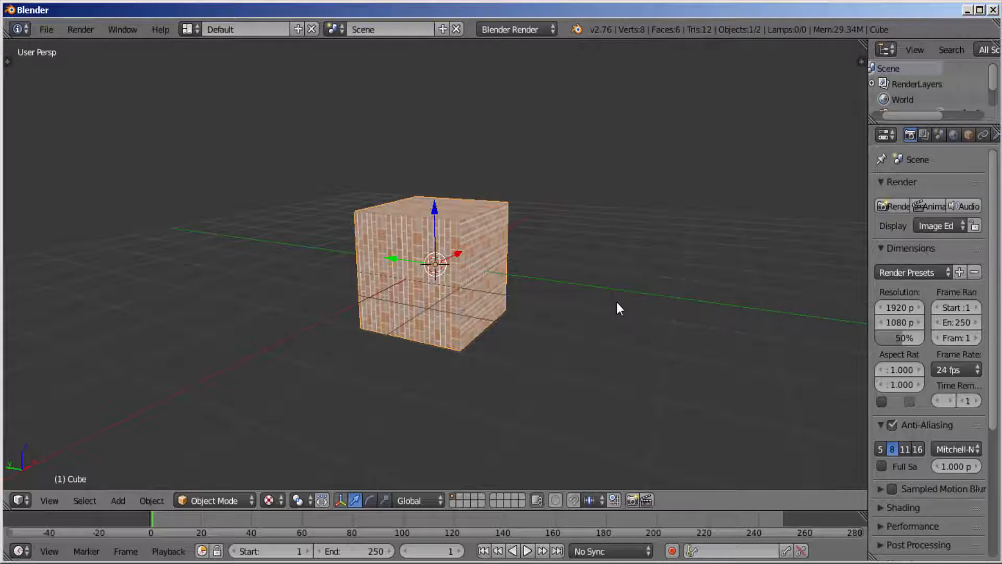
key(F12)
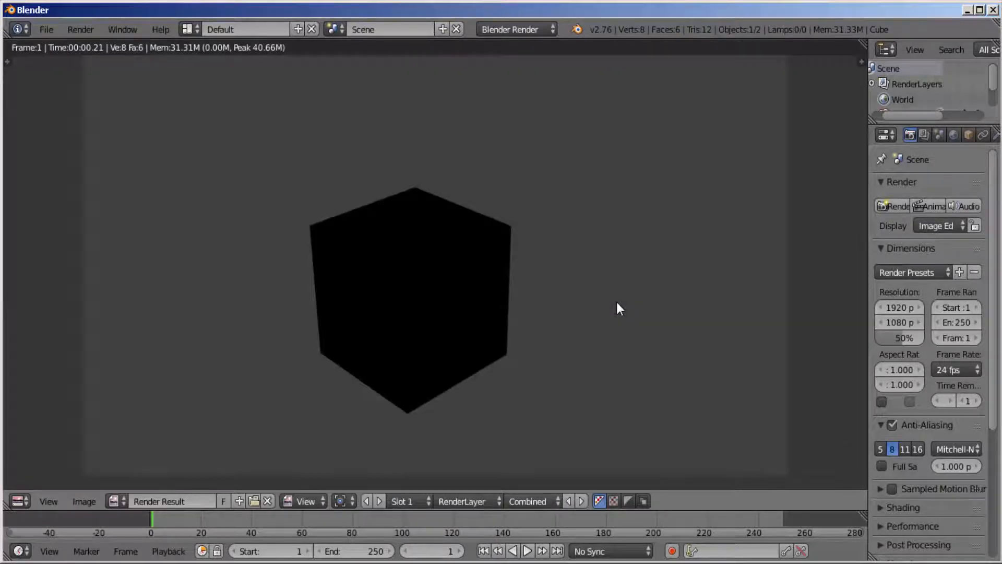
key(Escape)
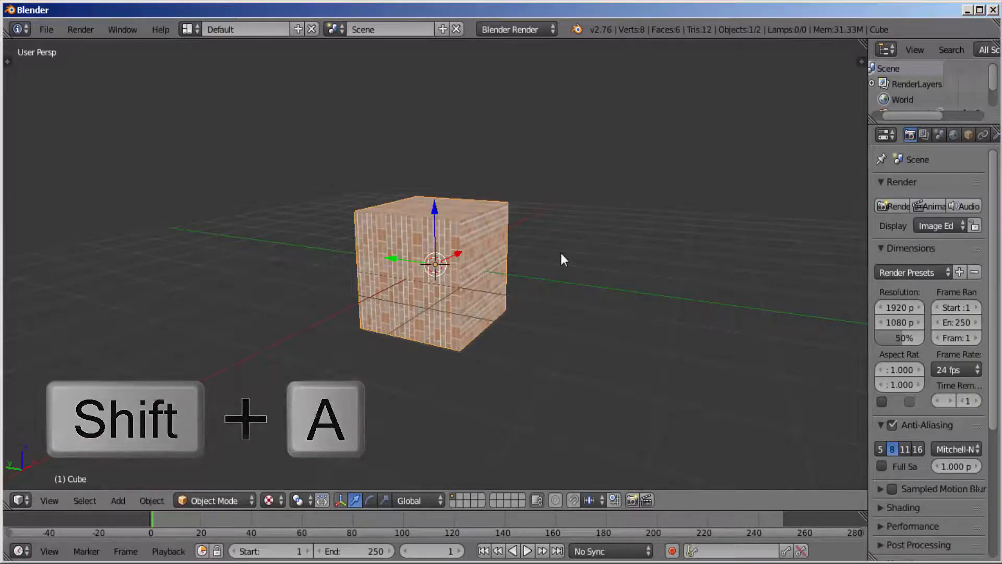
Step: Add a point lamp, raise it along Z above the cube, and move it outward along positive X
key(shift+a)
mouse_move(522, 431)
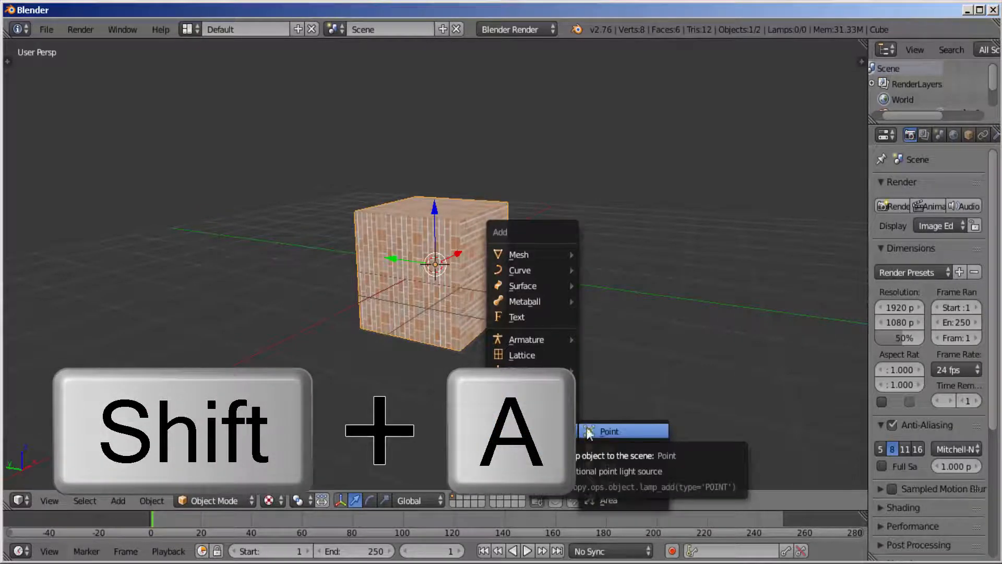
click(612, 431)
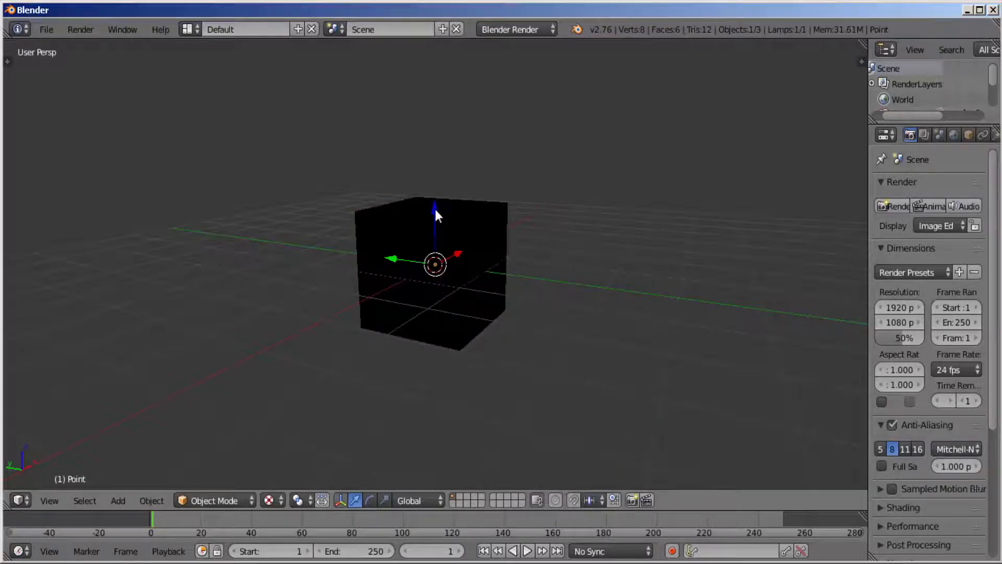
drag(434, 206, 468, 460)
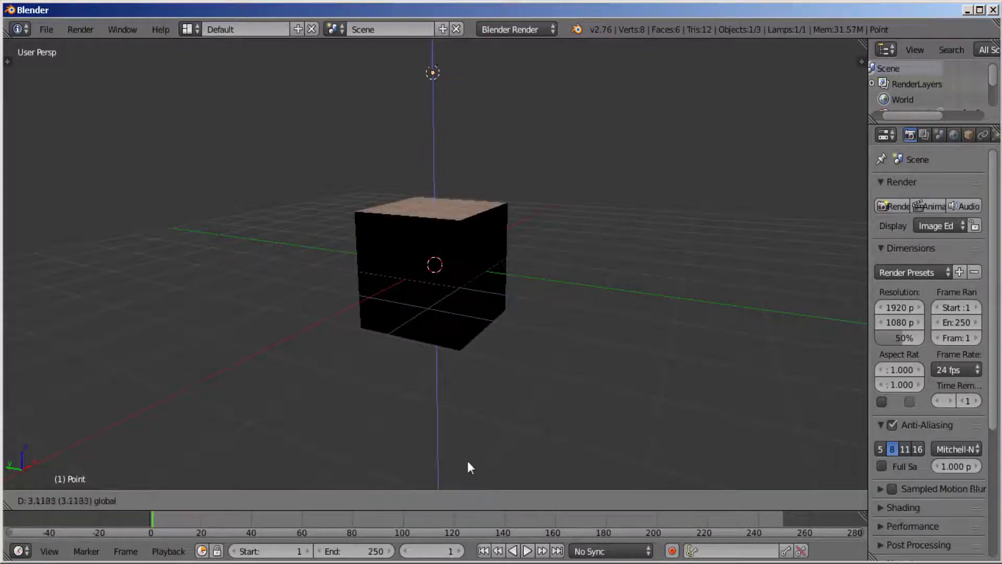
middle_drag(525, 187, 515, 186)
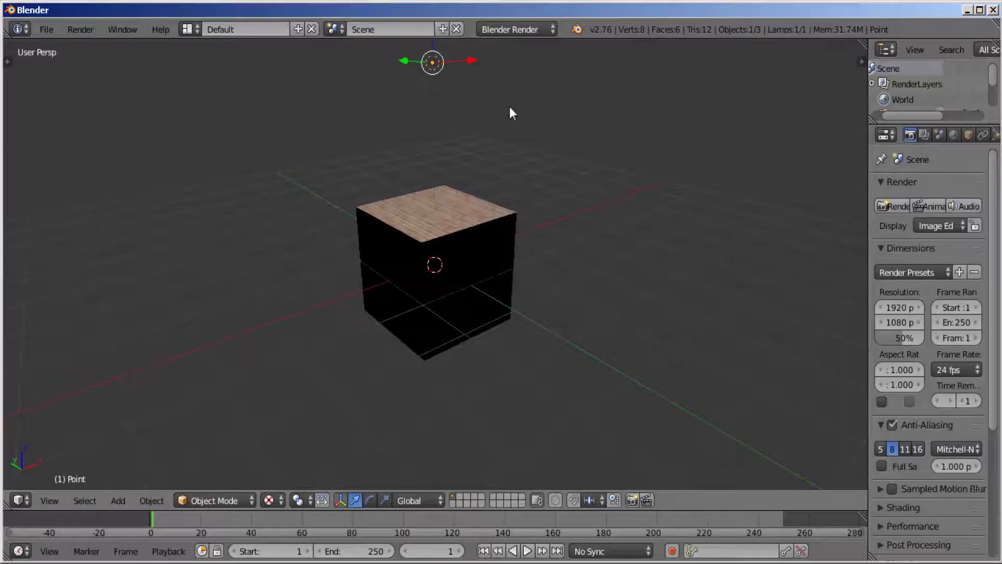
drag(474, 63, 653, 79)
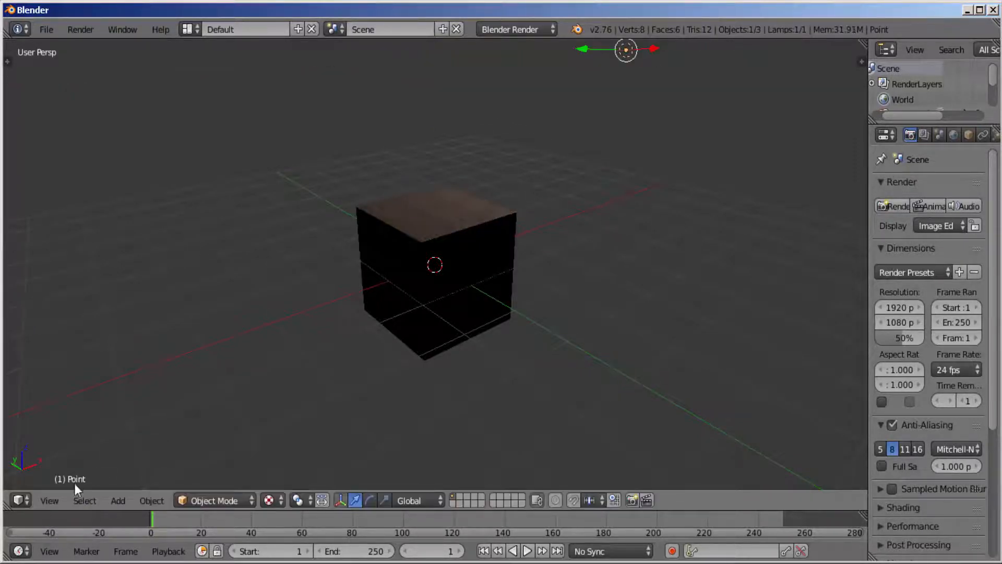
Step: Reposition the point lamp in top view so it sits diagonally off the cube's +X, +Y corner
click(54, 500)
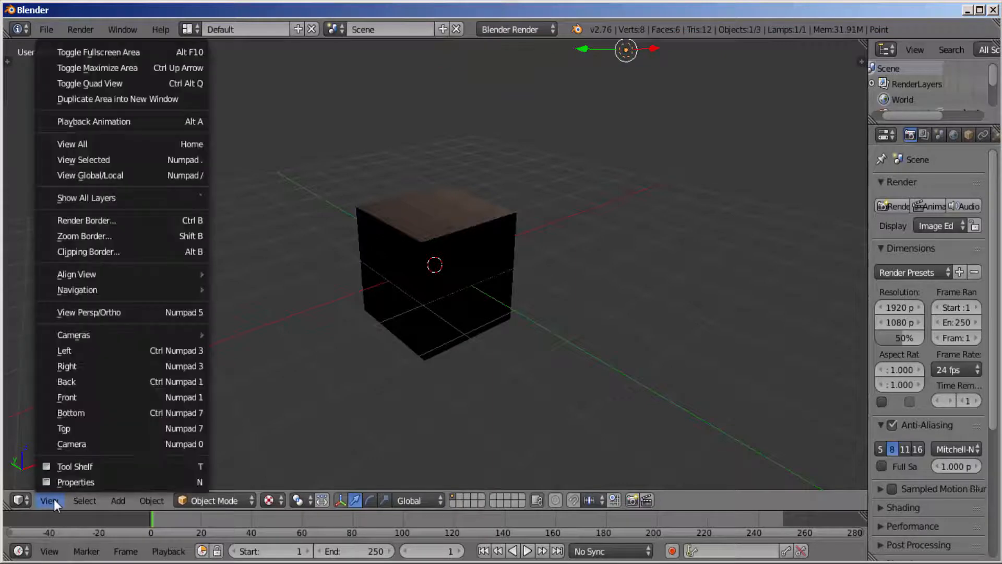
click(84, 428)
scroll(640, 288, down, 3)
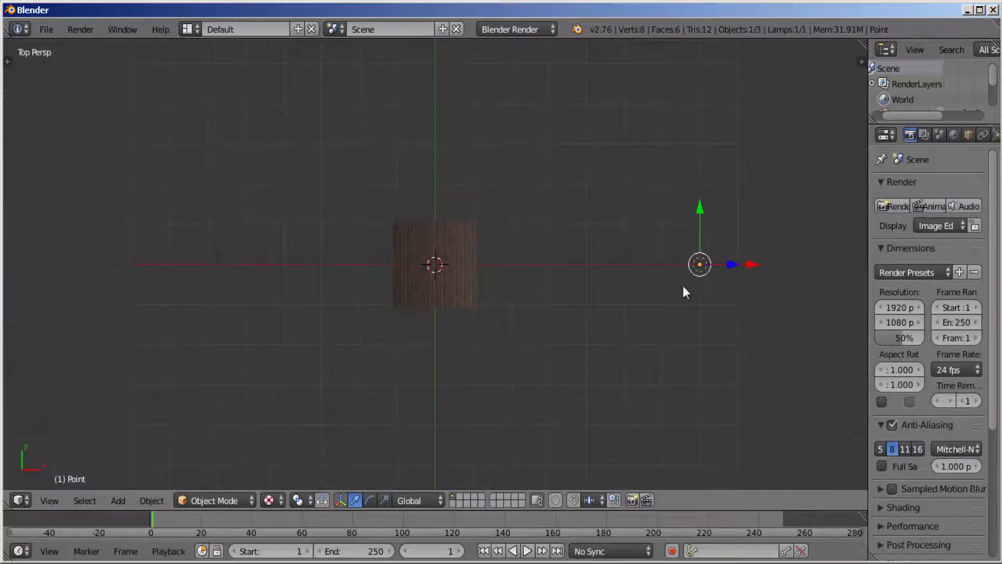
drag(699, 205, 694, 100)
drag(757, 155, 650, 165)
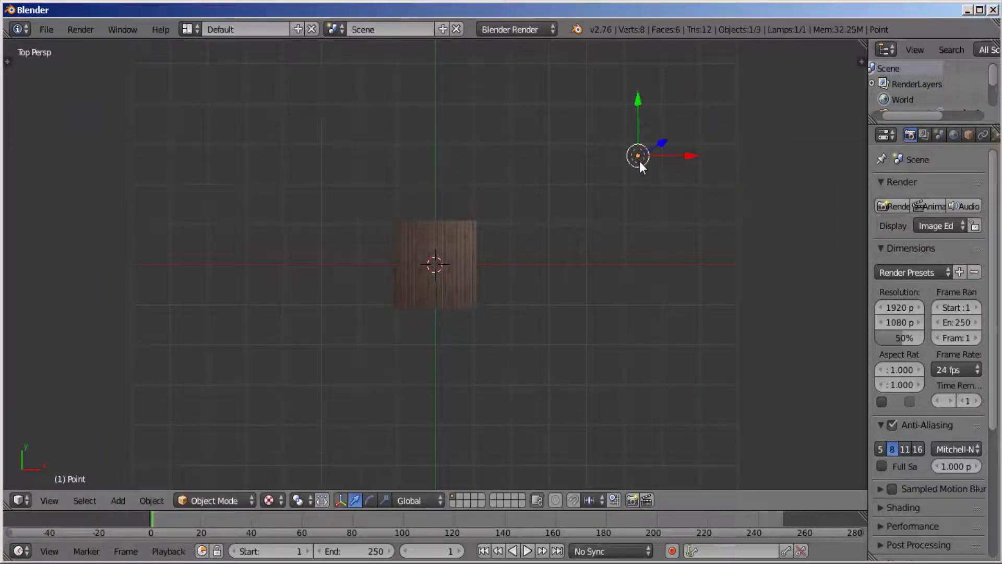
Step: Duplicate the point lamp three times along X and Y so one lamp stands off each corner of the cube
key(shift+d)
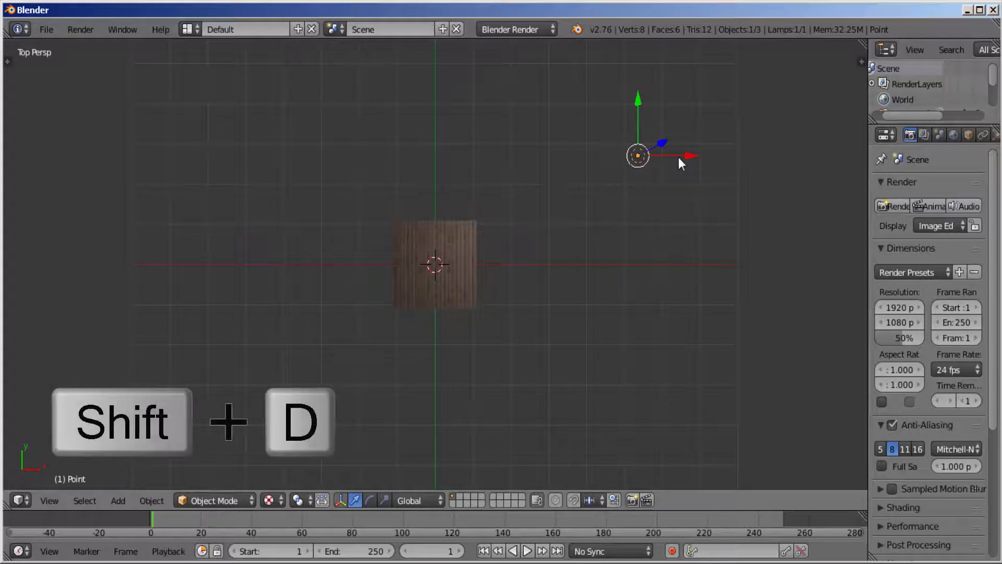
key(x)
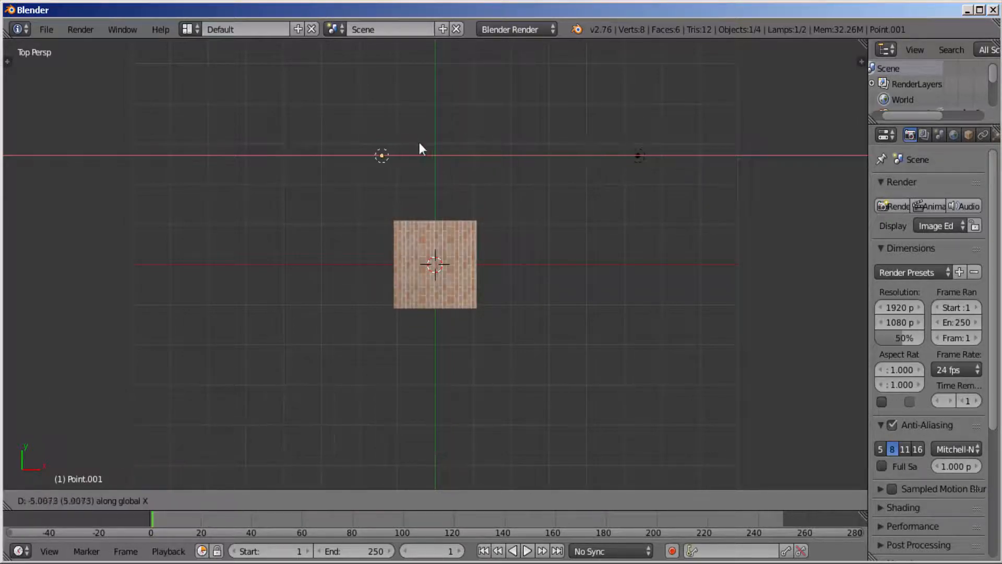
click(359, 151)
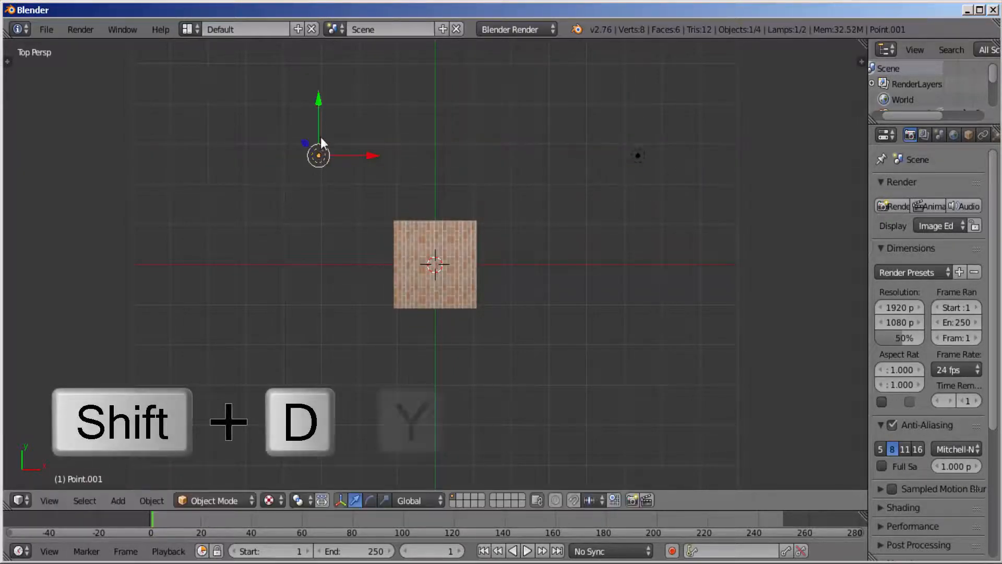
key(shift+d)
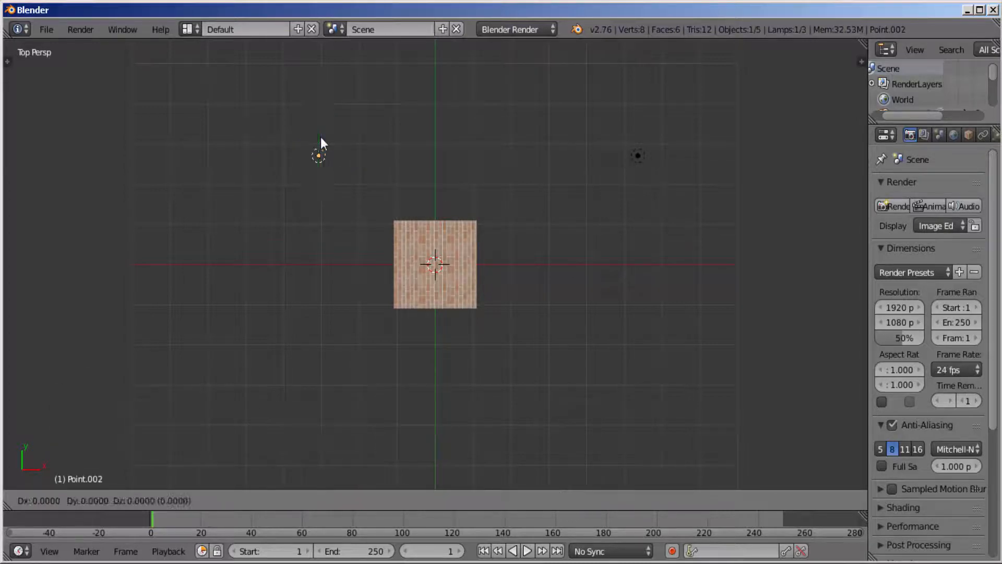
key(y)
click(285, 369)
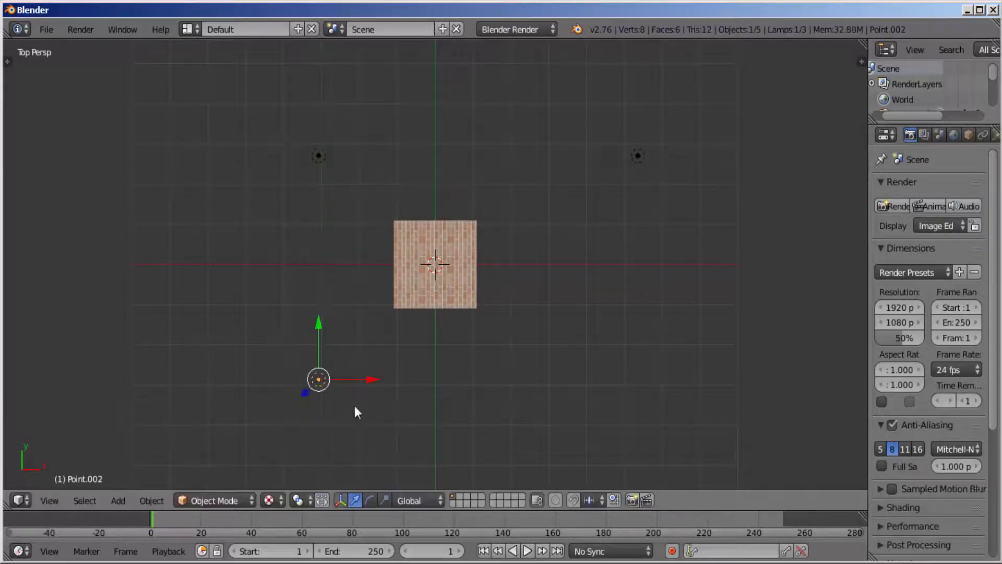
key(shift+d)
key(x)
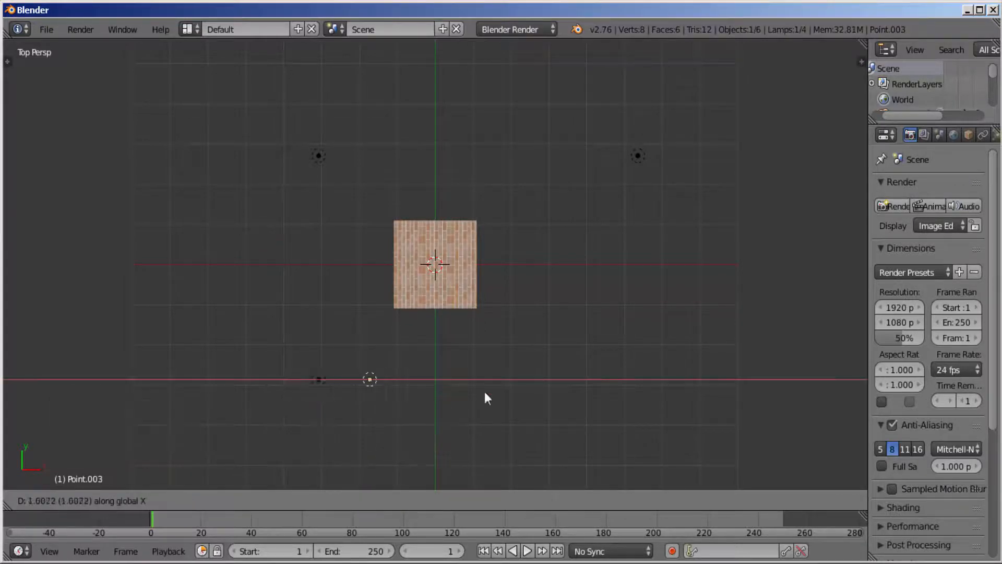
click(700, 401)
Step: Render the scene with the four lamps and inspect whether the brick texture shows on the cube
key(F12)
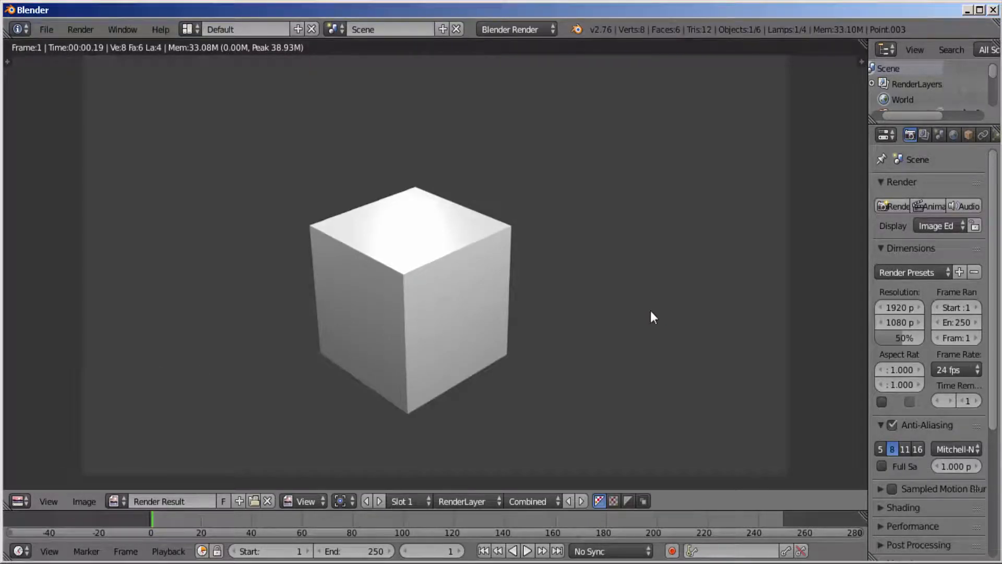
key(Escape)
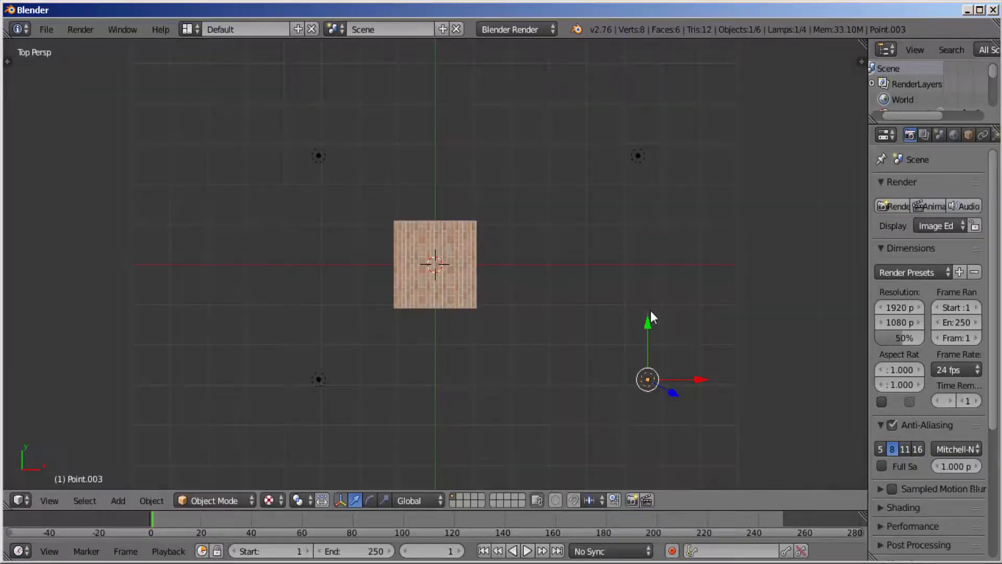
middle_drag(511, 415, 486, 256)
middle_drag(649, 290, 524, 301)
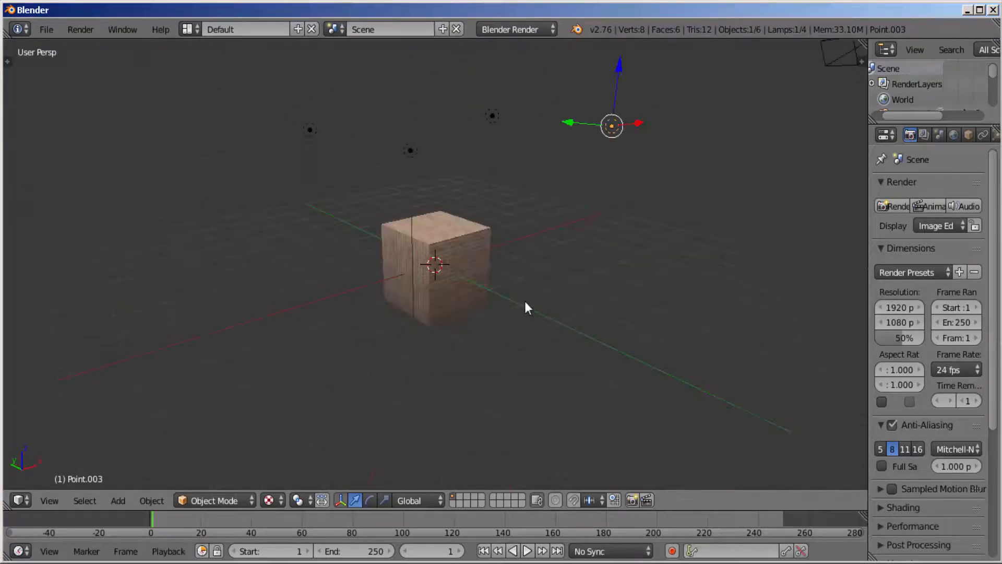
key(F12)
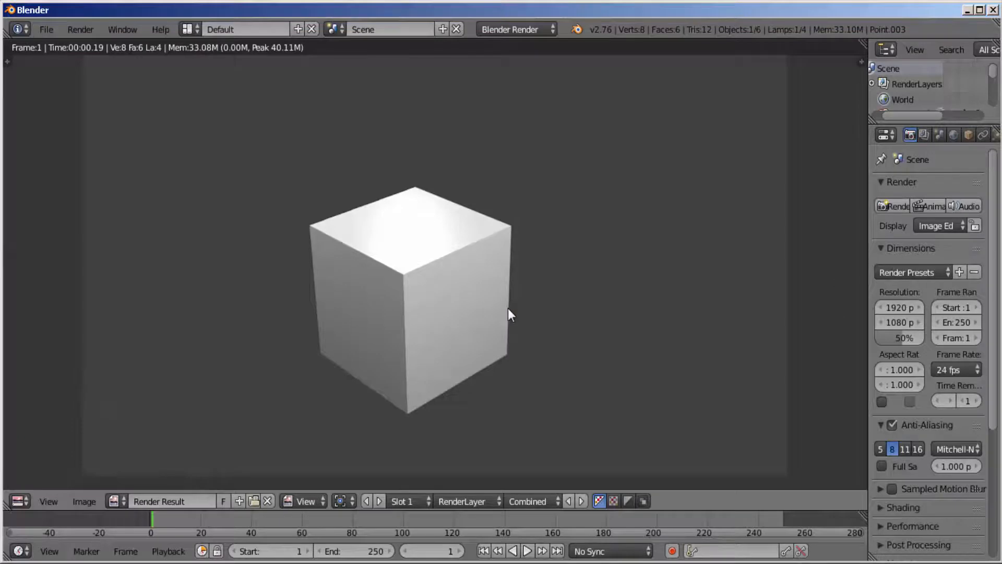
key(Escape)
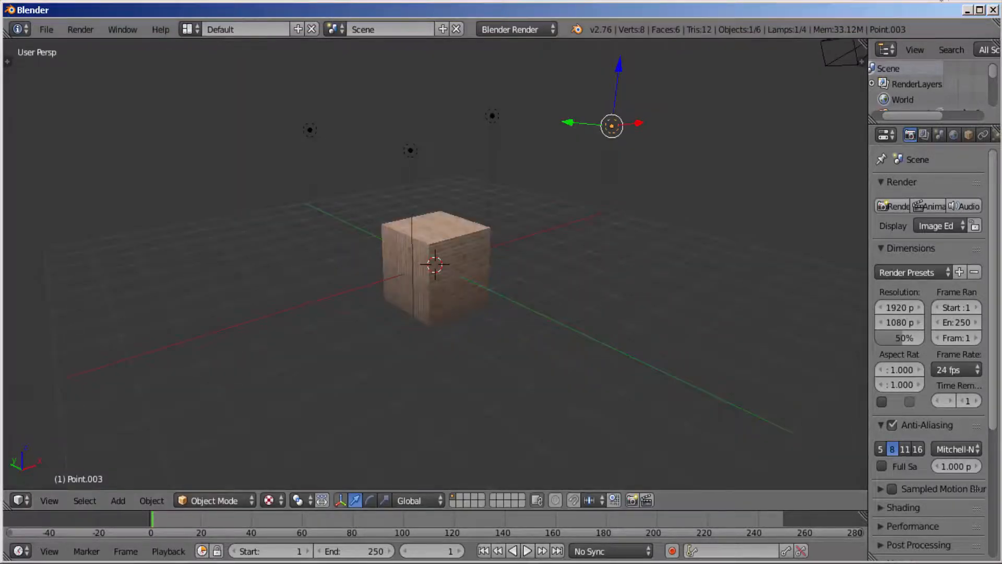
Step: Widen the properties area, select the cube, and enable Face Textures in its material options
drag(869, 190, 747, 194)
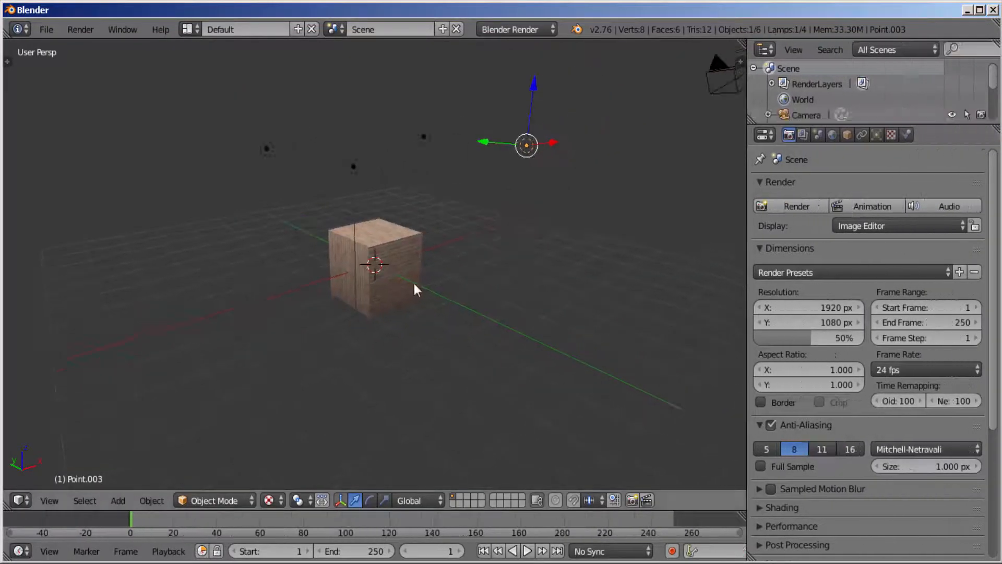
right_click(396, 261)
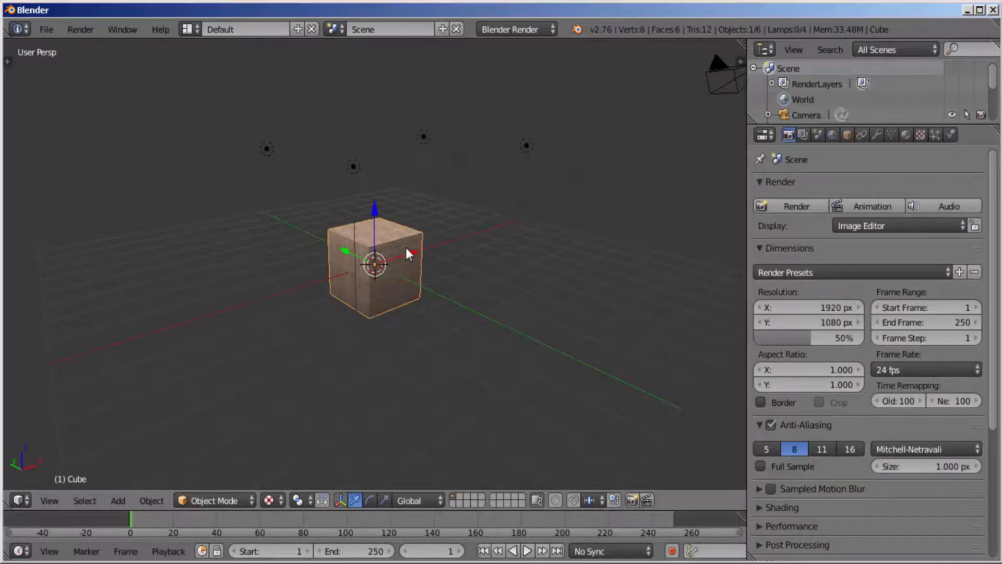
click(904, 135)
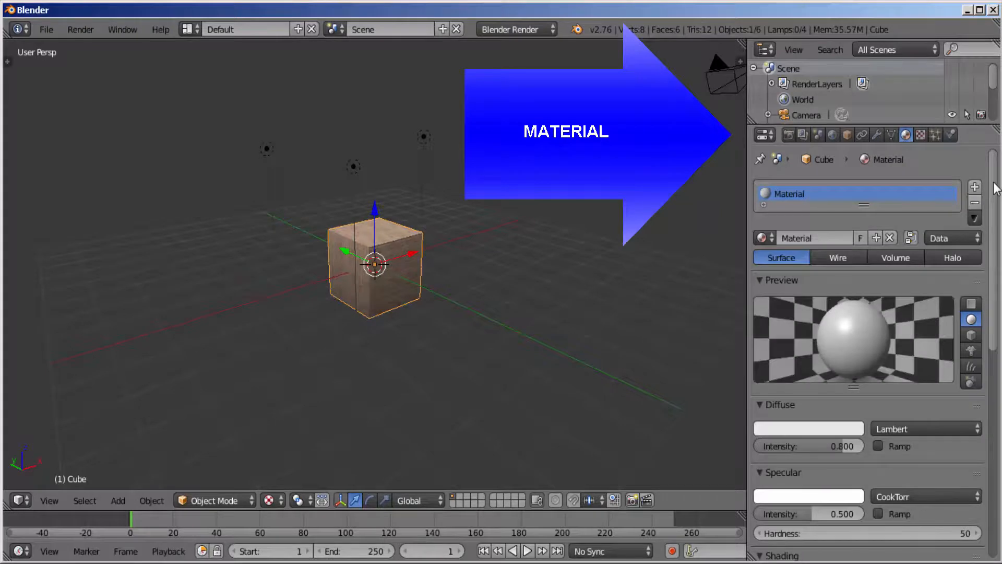
drag(995, 189, 1001, 409)
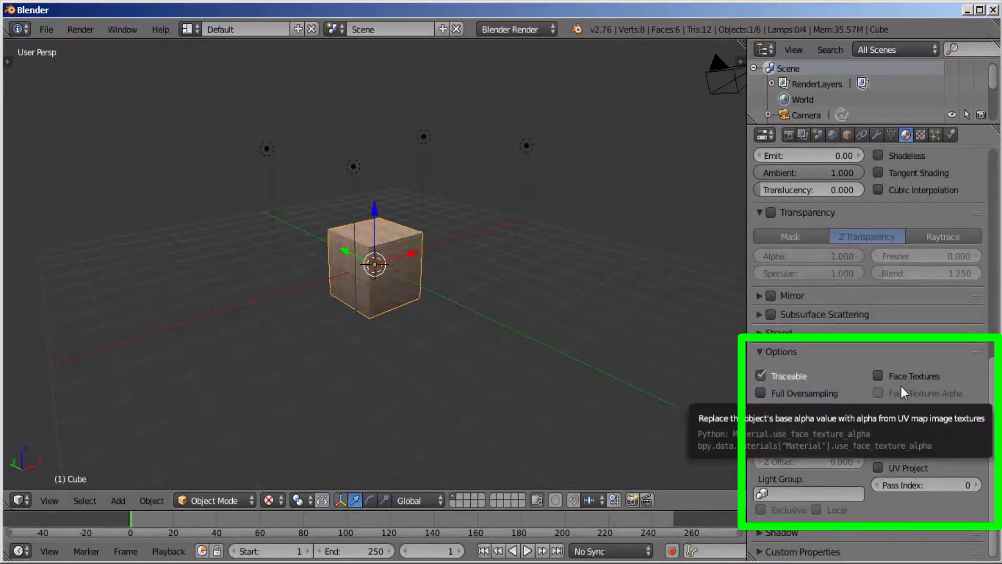
click(877, 376)
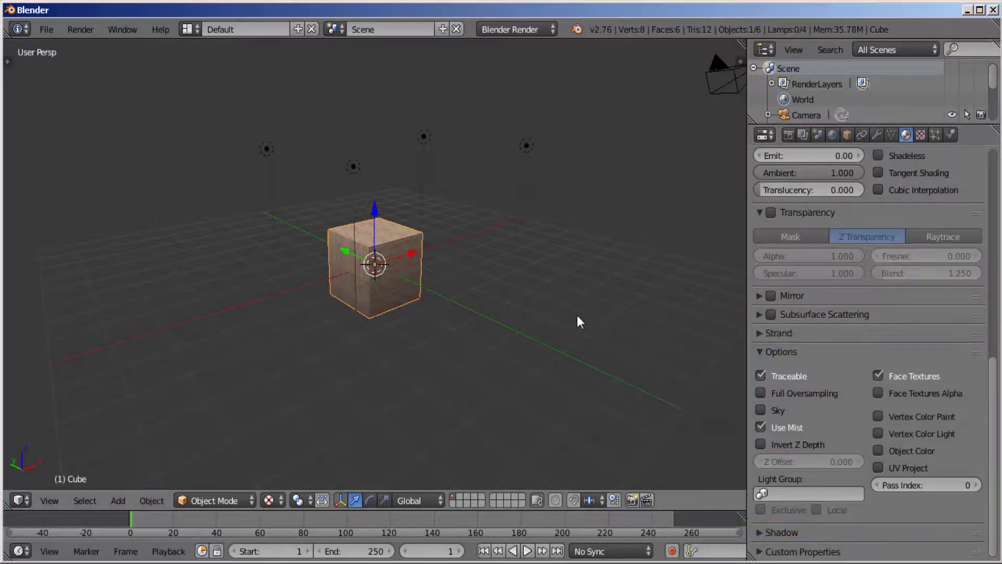
Step: Render the scene to check the brick texture on the cube with Face Textures enabled
key(F12)
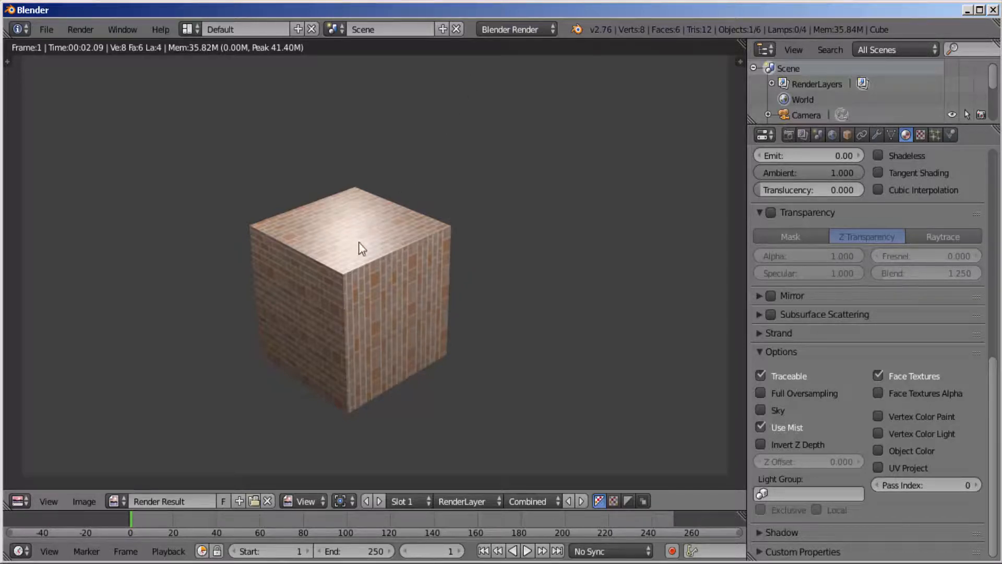
Step: Set the cube material's specular intensity to 0 and render the scene again
scroll(907, 356, up, 8)
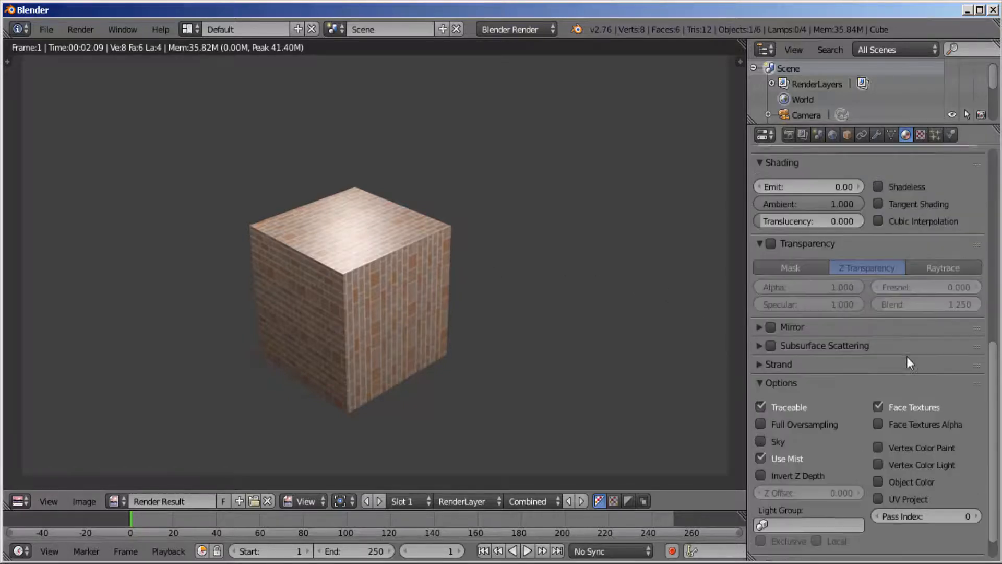
scroll(906, 356, up, 8)
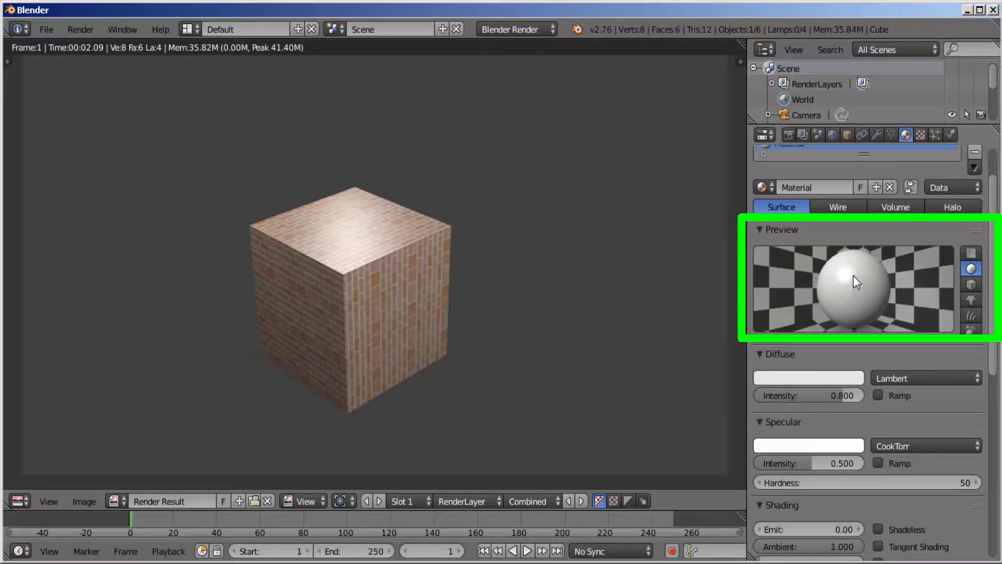
scroll(846, 412, down, 3)
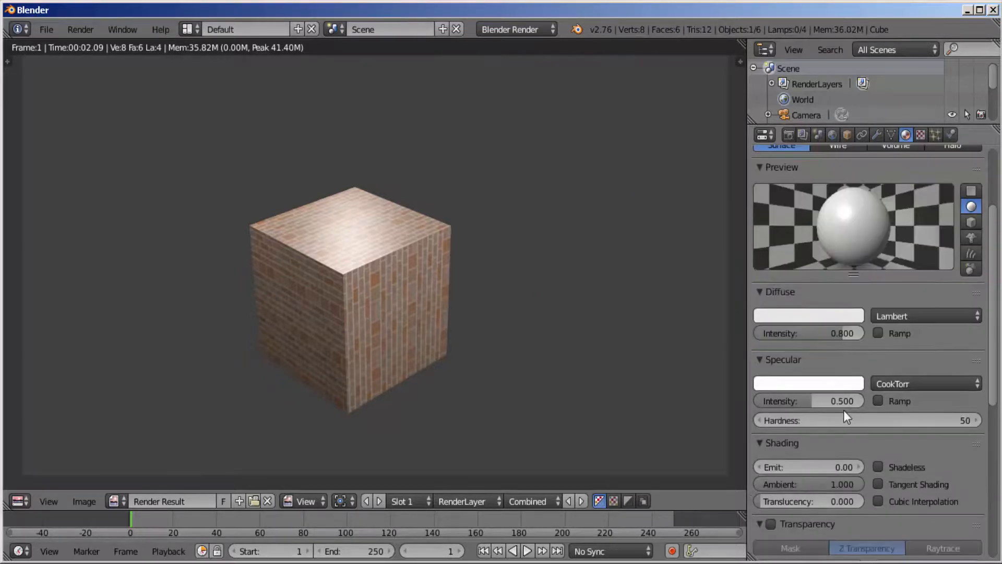
click(812, 399)
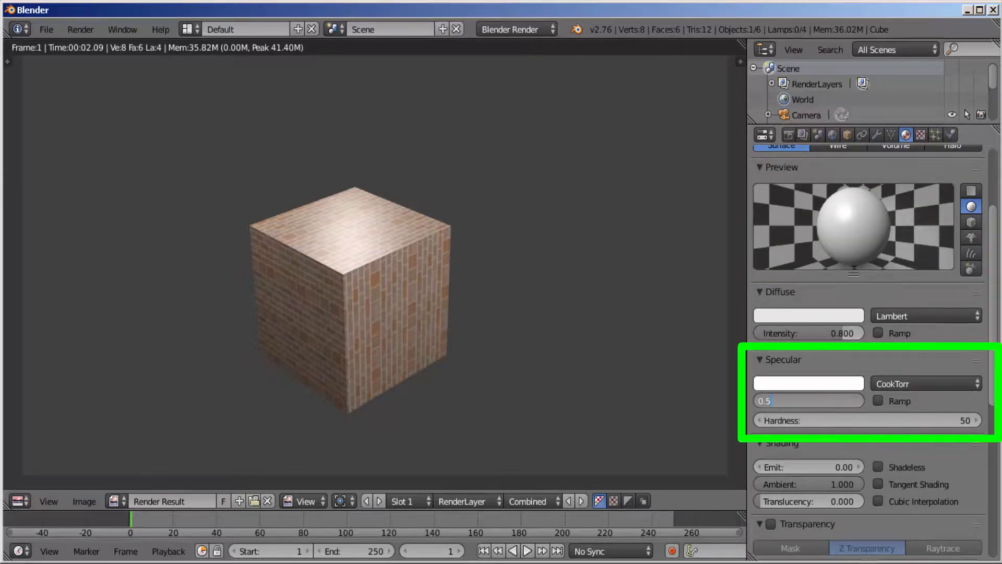
key(BackSpace)
key(BackSpace)
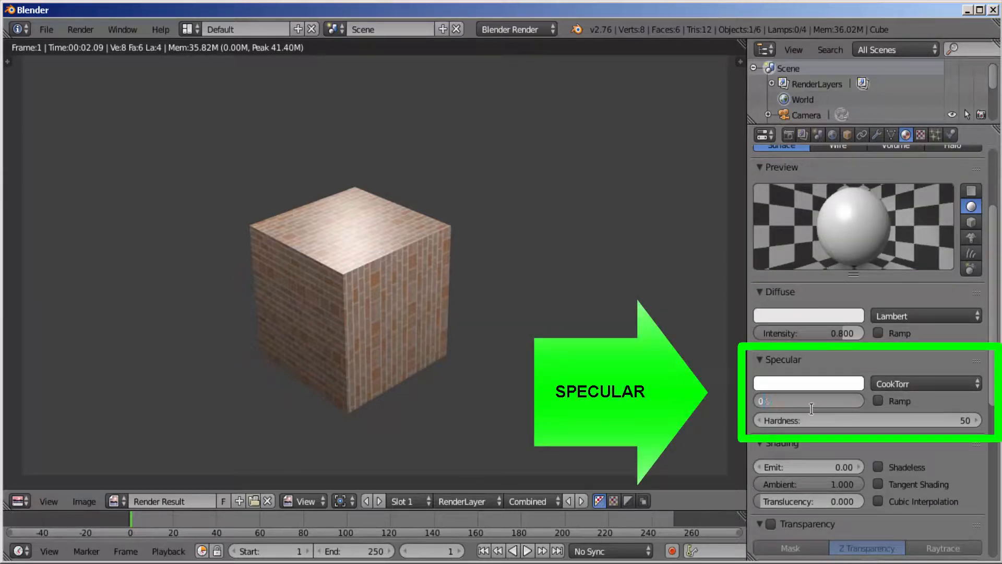
key(Return)
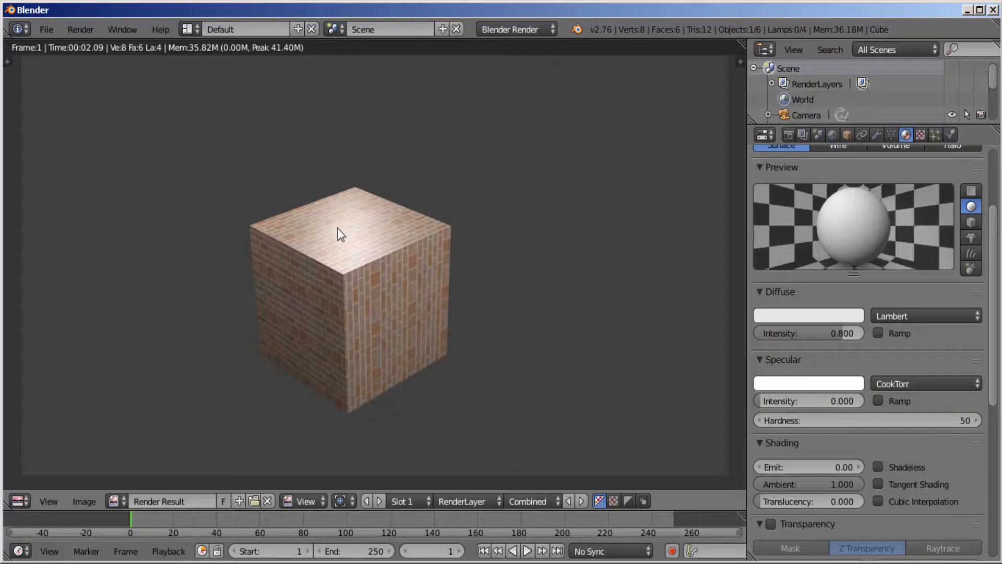
key(F12)
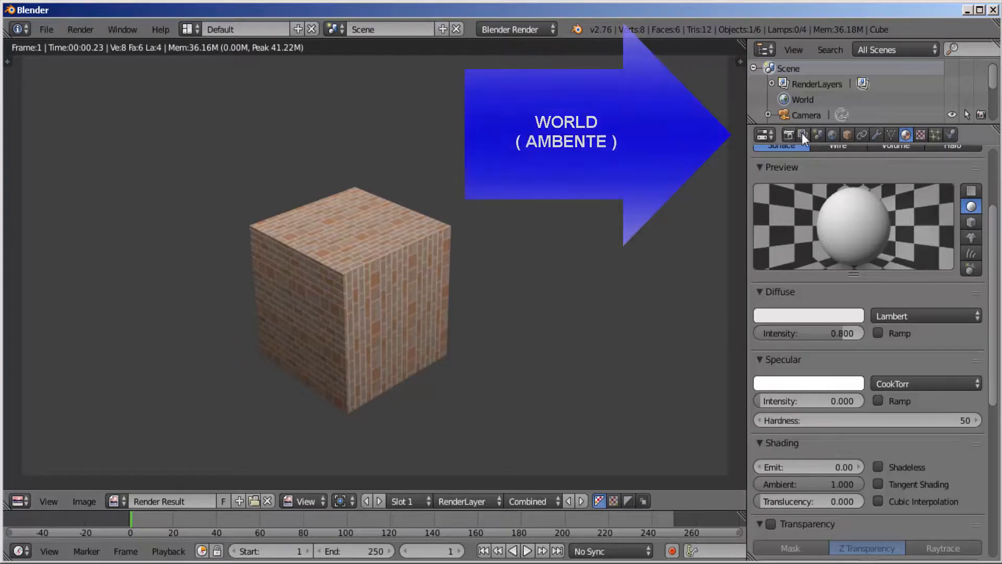
Step: Brighten the world's horizon color to a near-white of about 0.897 in R, G and B, and re-render the scene
click(832, 135)
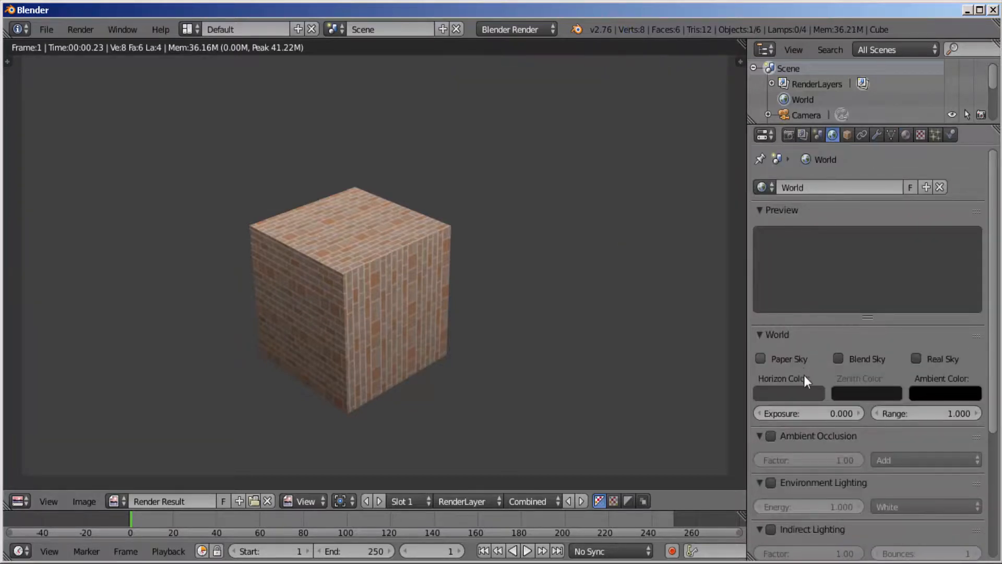
click(781, 392)
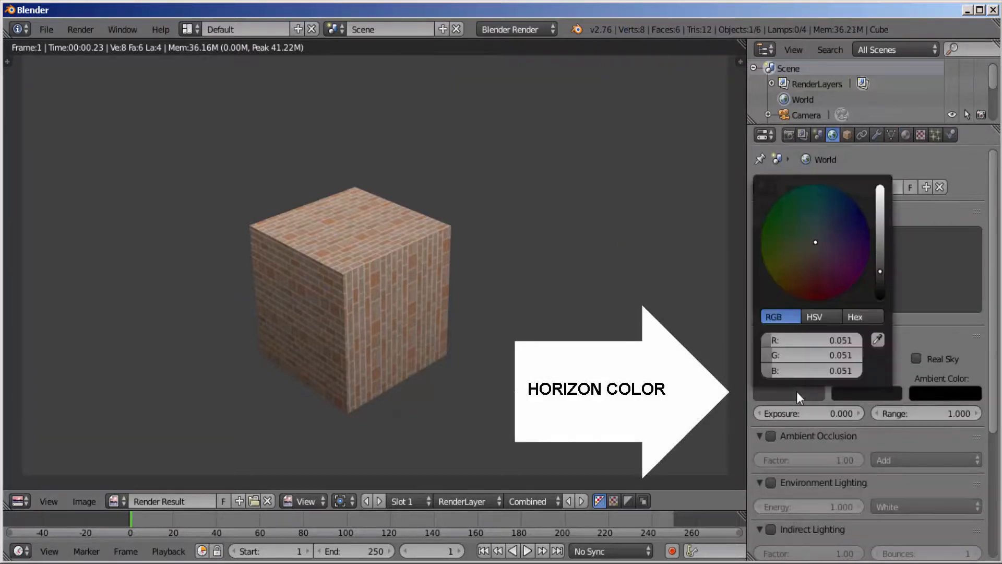
click(878, 190)
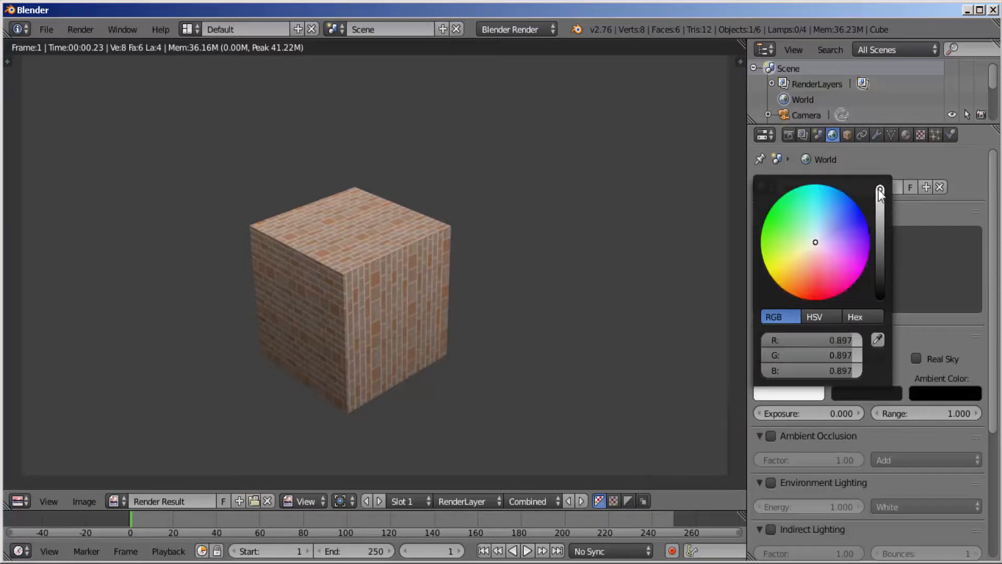
key(F12)
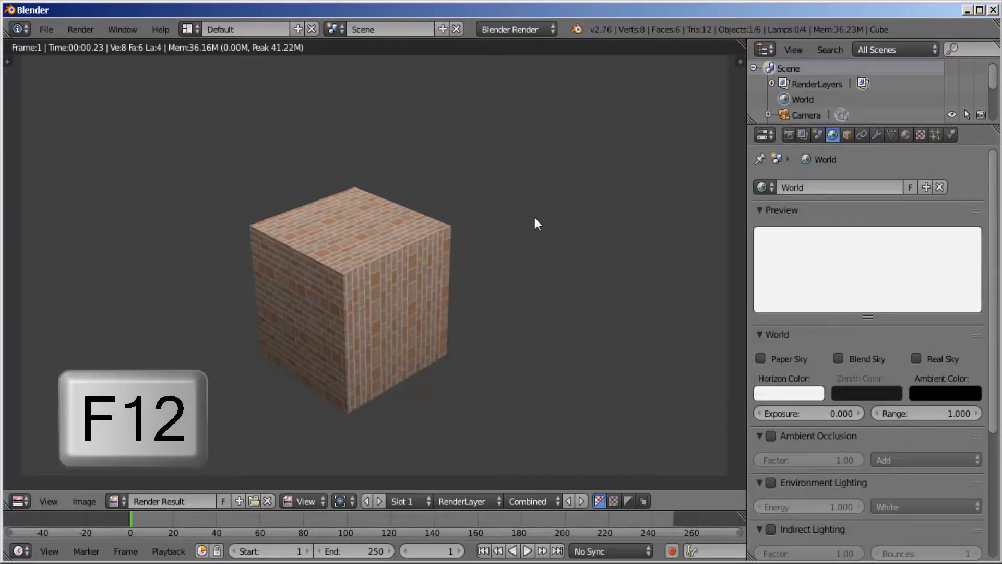